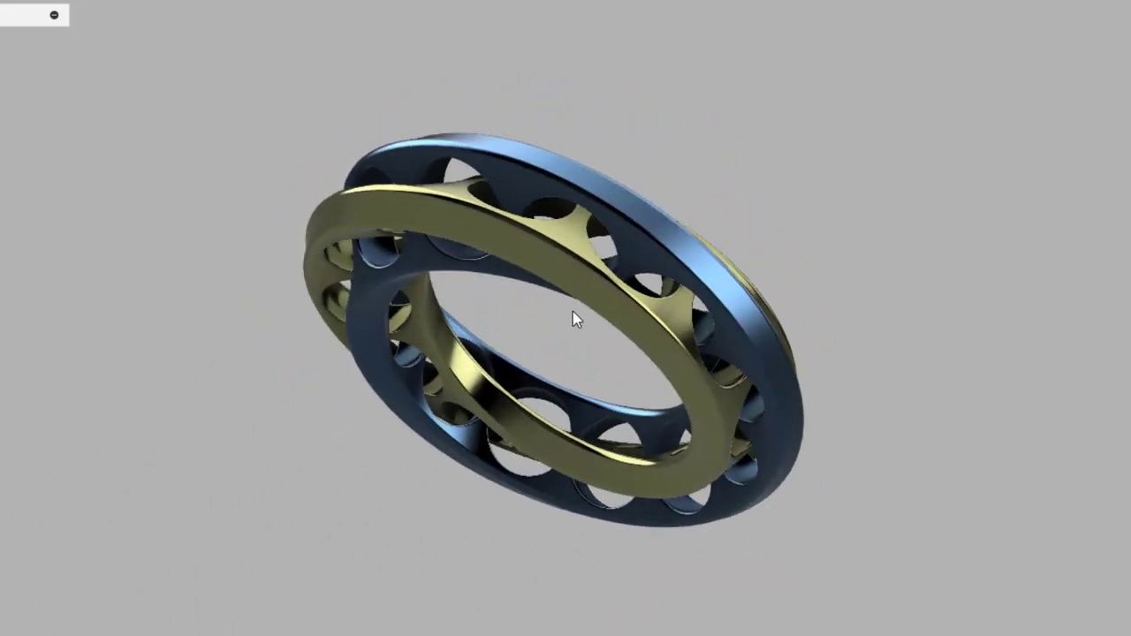
{"action": "scroll", "coordinate": [583, 310], "scroll_direction": "up", "scroll_amount": 5}
{"action": "scroll", "coordinate": [439, 407], "scroll_direction": "down", "scroll_amount": 3}
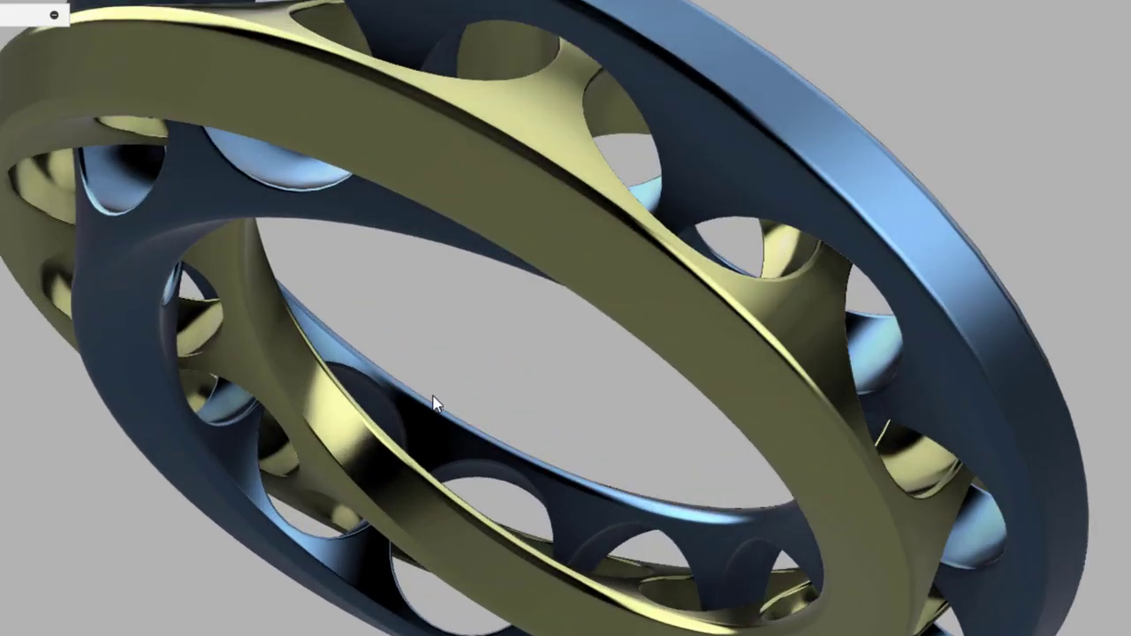
{"action": "middle_click_drag", "start_coordinate": [434, 404], "coordinate": [432, 440], "text": "shift"}
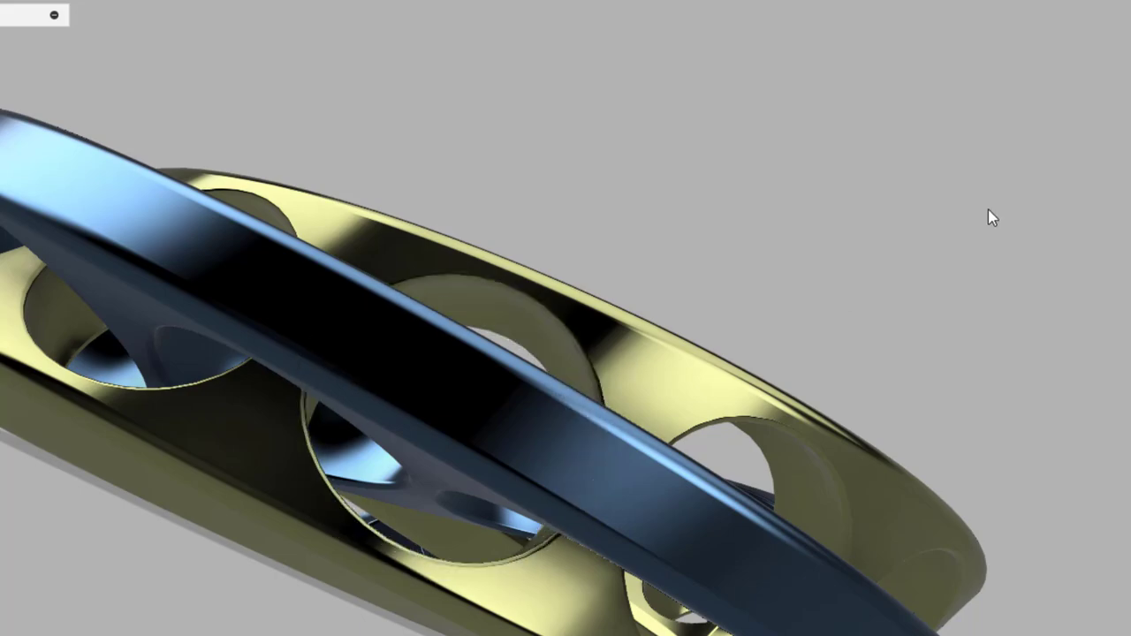
{"action": "left_click", "coordinate": [1089, 94]}
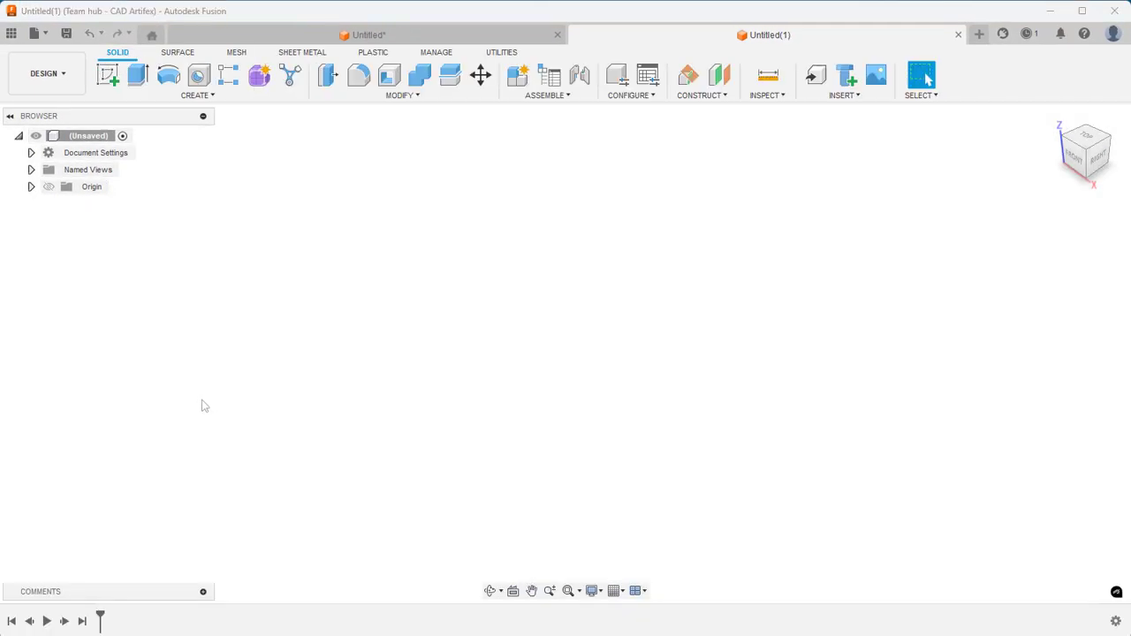
Sketch a center point arc with 5 mm radius and 180° sweep on the horizontal XY plane, centred on the origin, and finish the sketch.
{"action": "left_click", "coordinate": [193, 441]}
{"action": "left_click", "coordinate": [108, 75]}
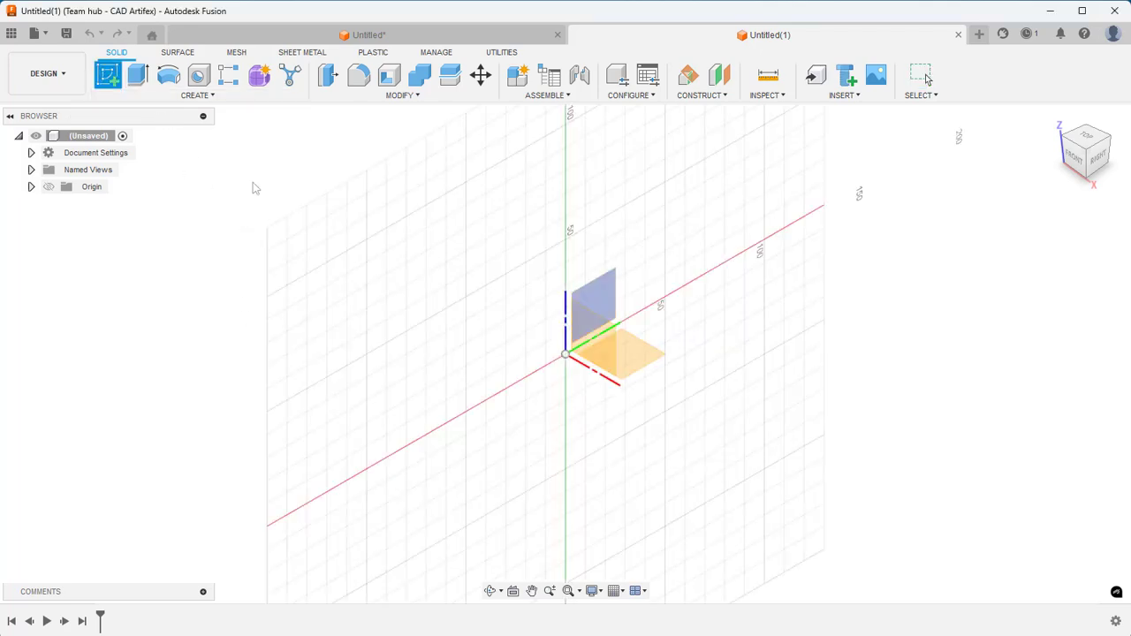
{"action": "left_click", "coordinate": [583, 318]}
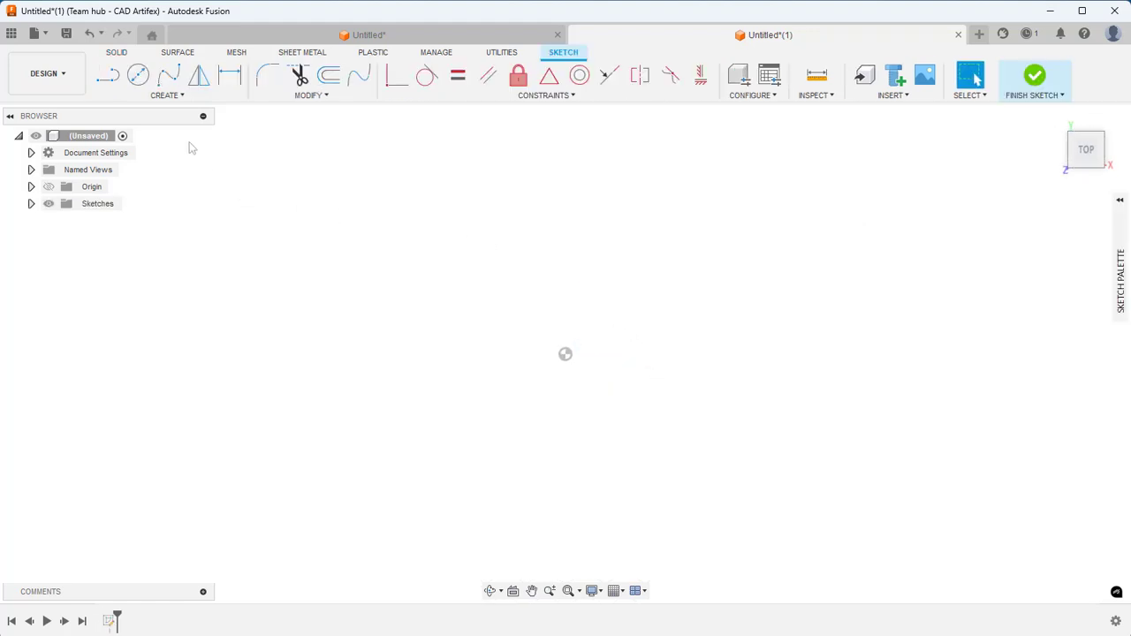
{"action": "left_click", "coordinate": [179, 97]}
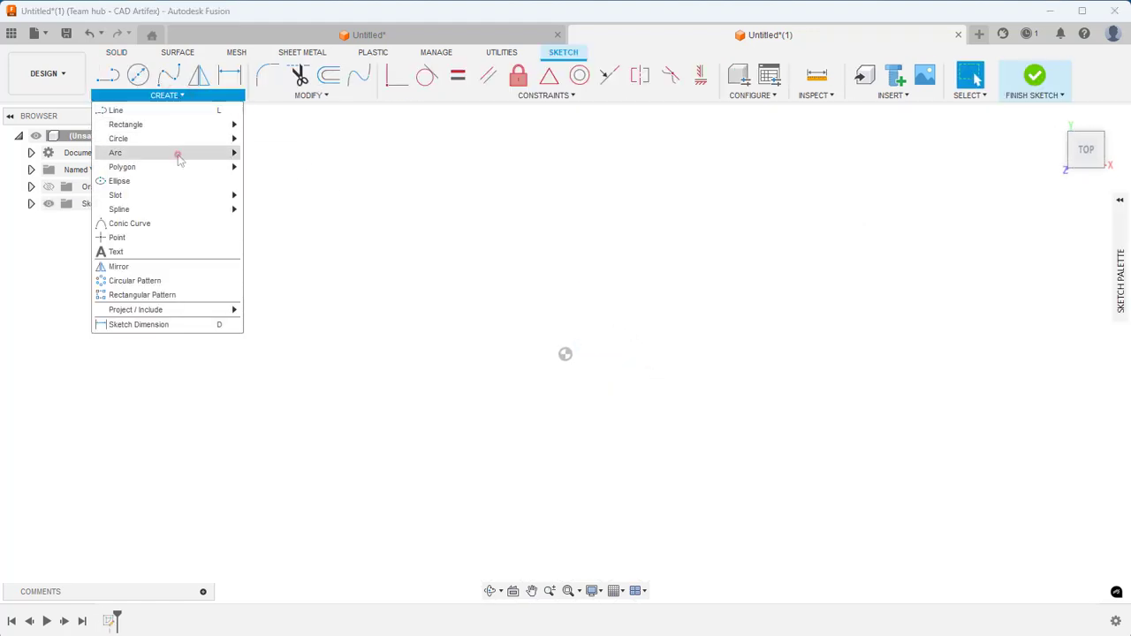
{"action": "mouse_move", "coordinate": [187, 153]}
{"action": "left_click", "coordinate": [274, 167]}
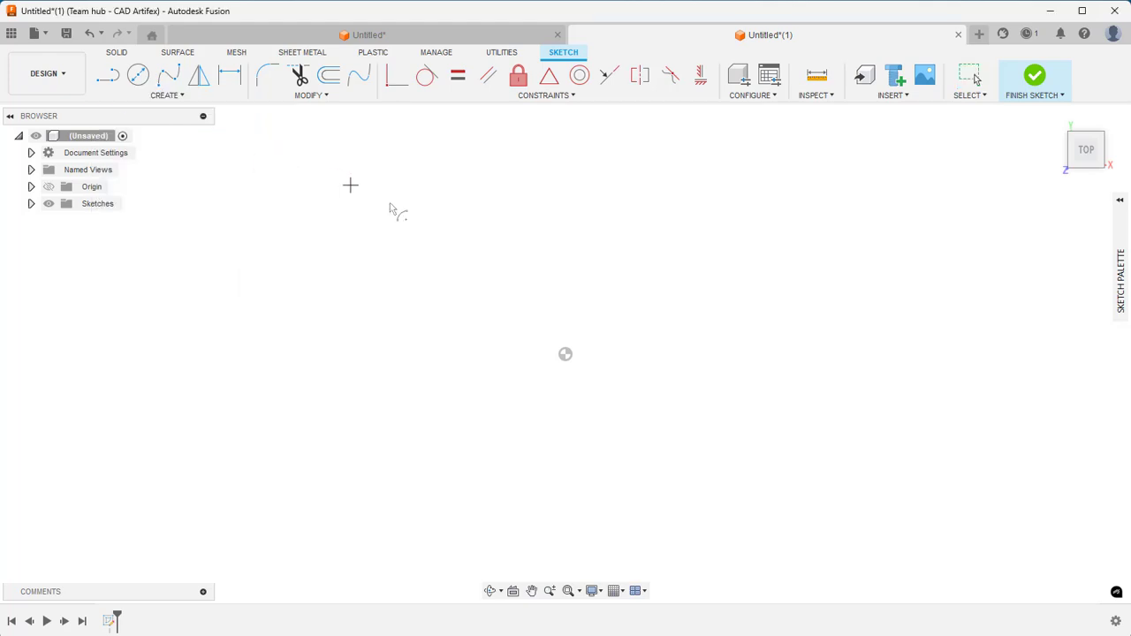
{"action": "left_click", "coordinate": [566, 355]}
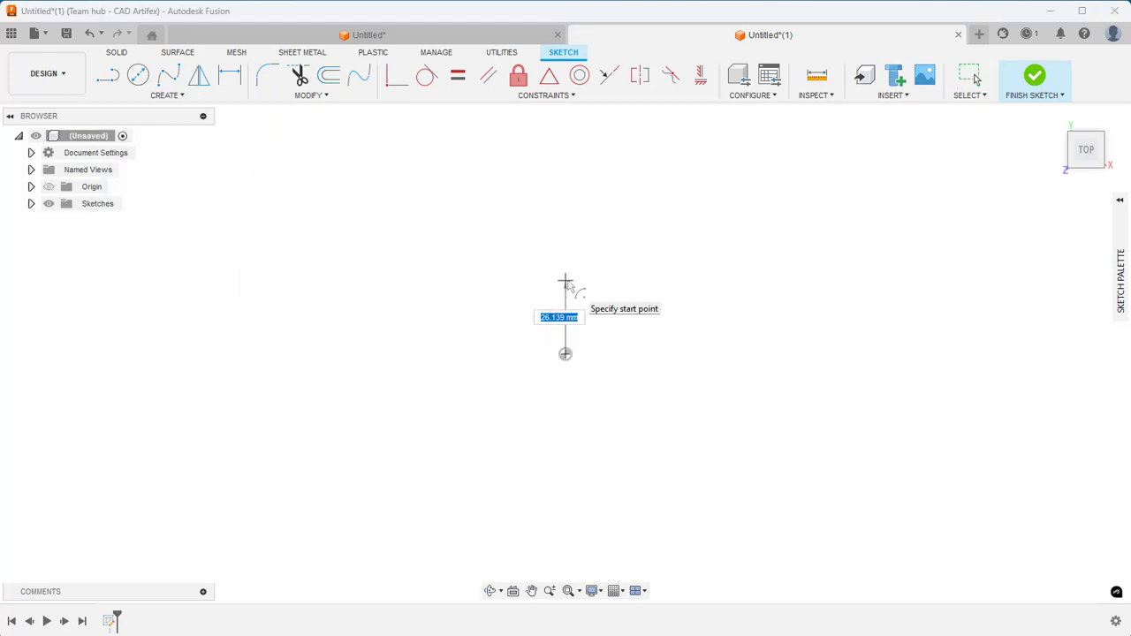
{"action": "type", "text": "5"}
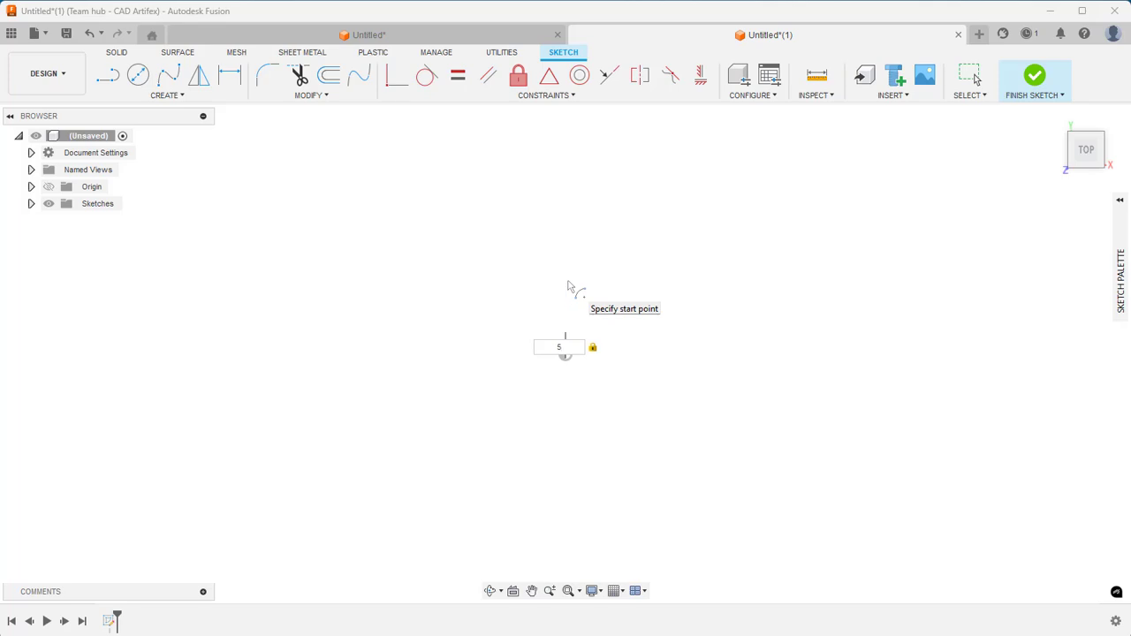
{"action": "key", "text": "Return"}
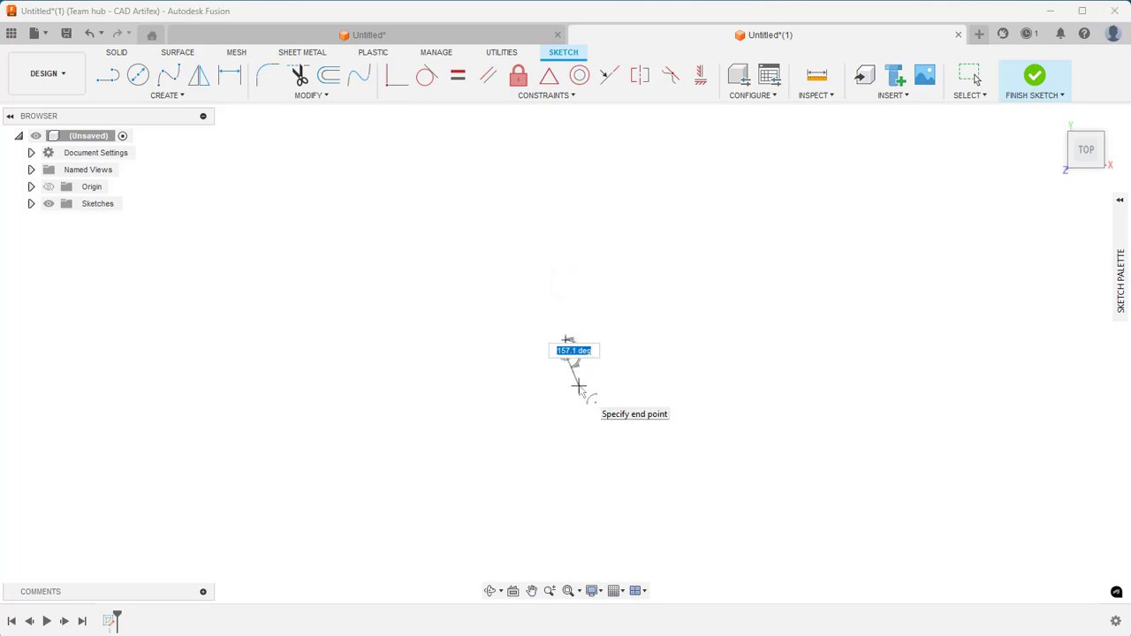
{"action": "scroll", "coordinate": [572, 376], "scroll_direction": "up", "scroll_amount": 5}
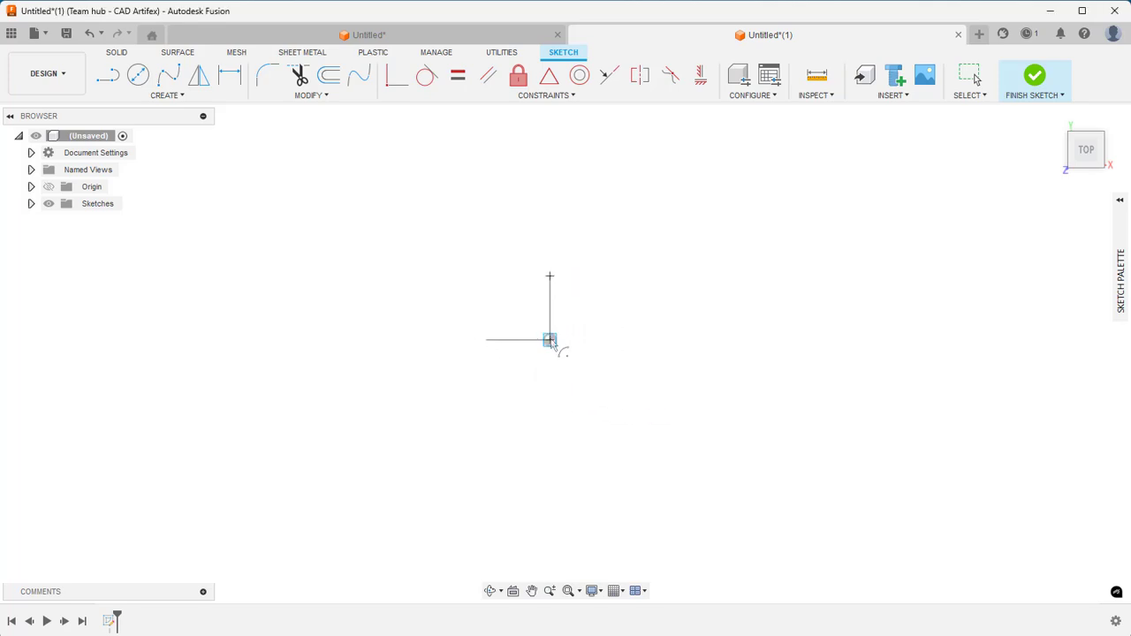
{"action": "key", "text": "BackSpace"}
{"action": "type", "text": "1"}
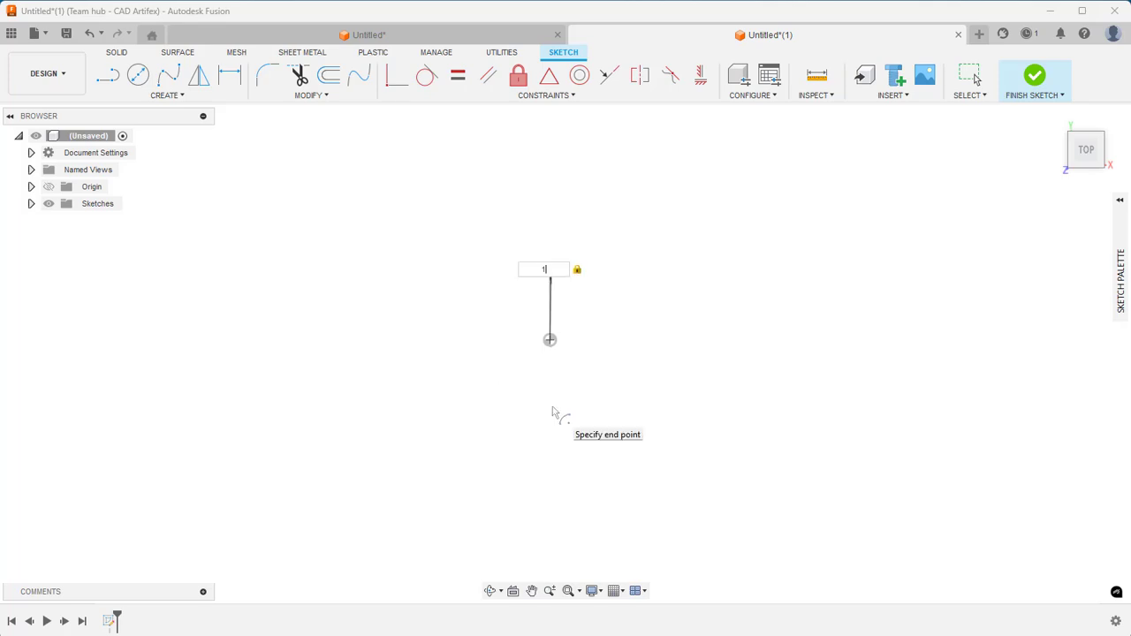
{"action": "key", "text": "Return"}
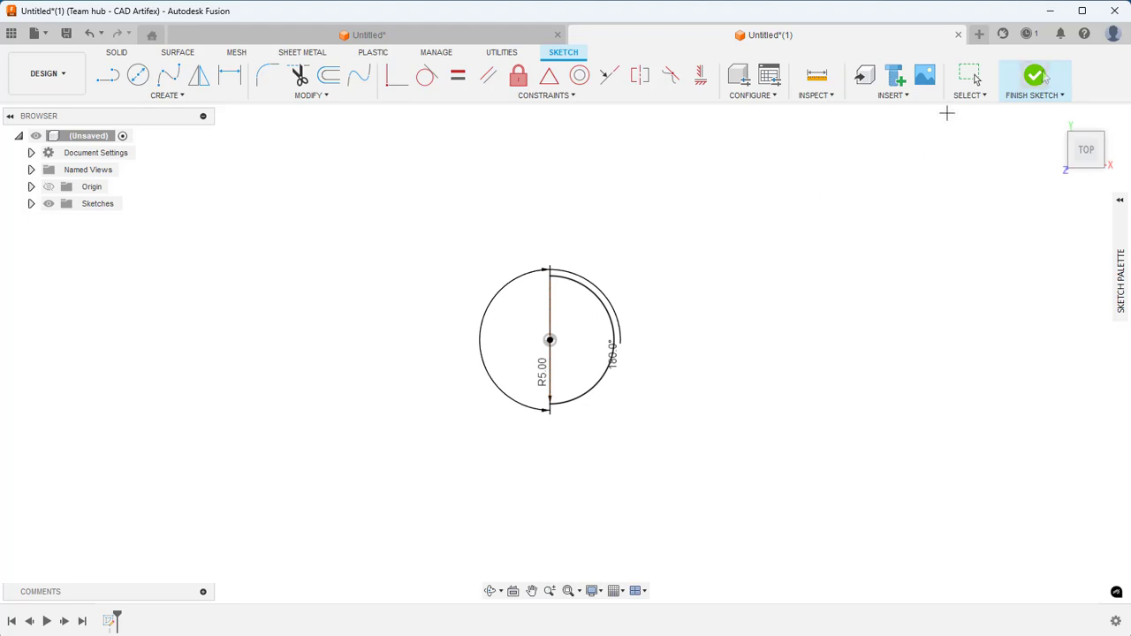
{"action": "left_click", "coordinate": [1034, 75]}
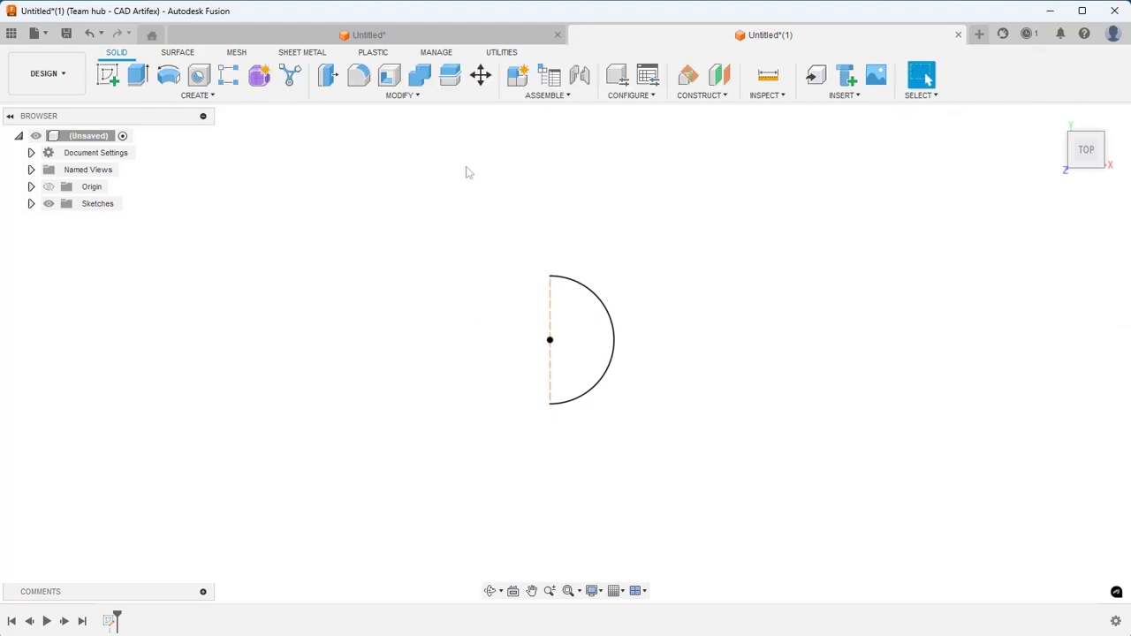
Start a sketch on the YZ plane and draw a vertical line about 2.05 mm long beside the arc's left end.
{"action": "left_click", "coordinate": [113, 79]}
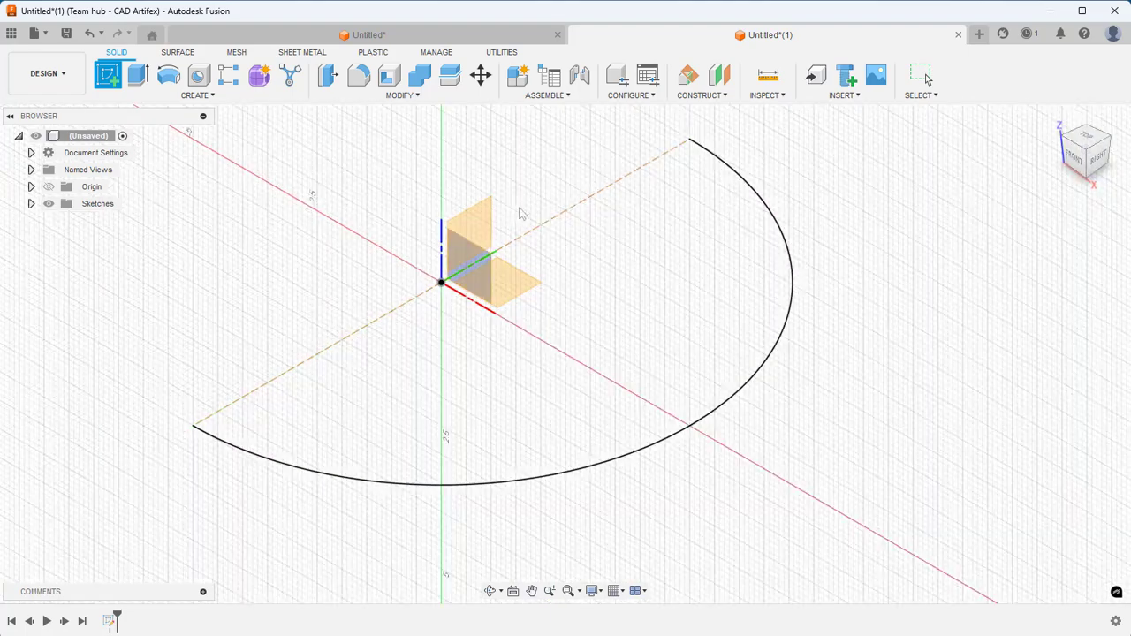
{"action": "left_click", "coordinate": [471, 225]}
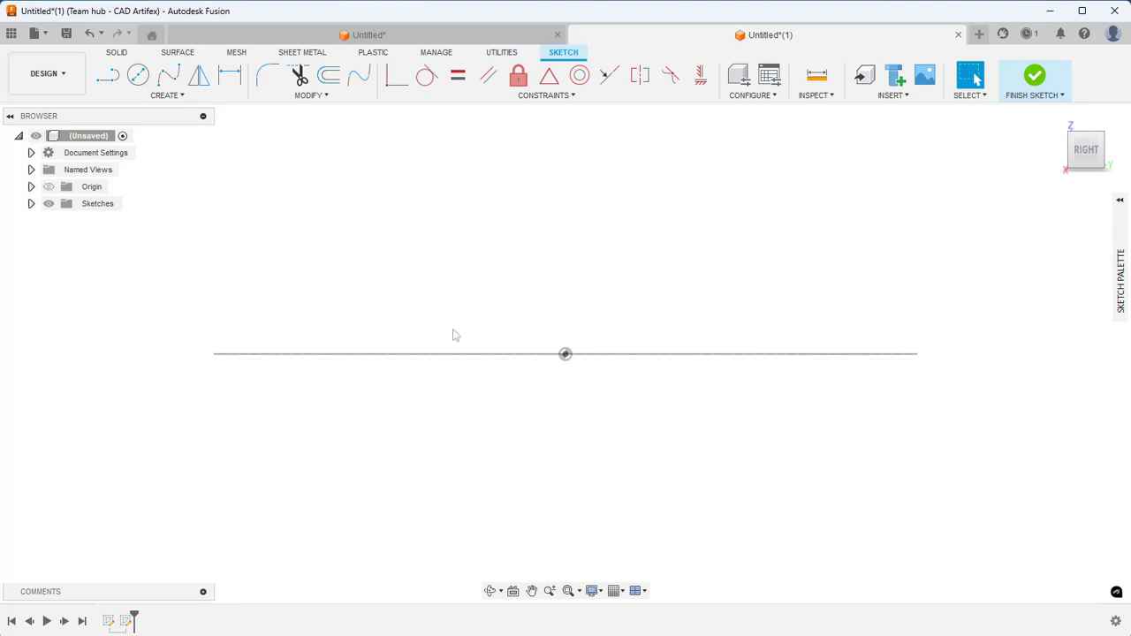
{"action": "left_click", "coordinate": [109, 76]}
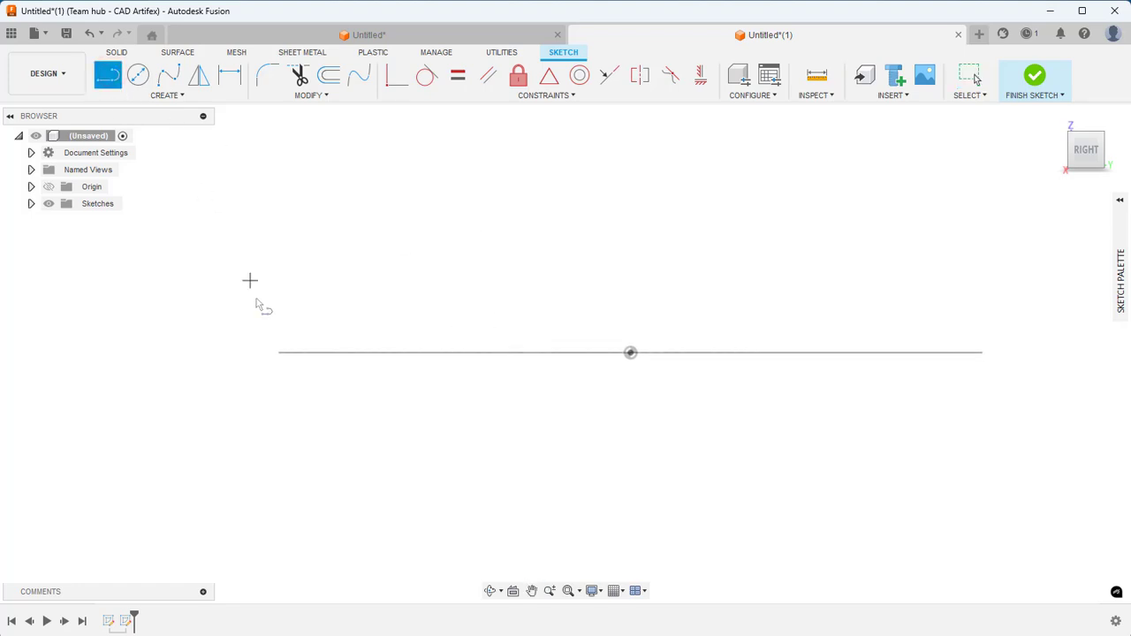
{"action": "left_click", "coordinate": [266, 275]}
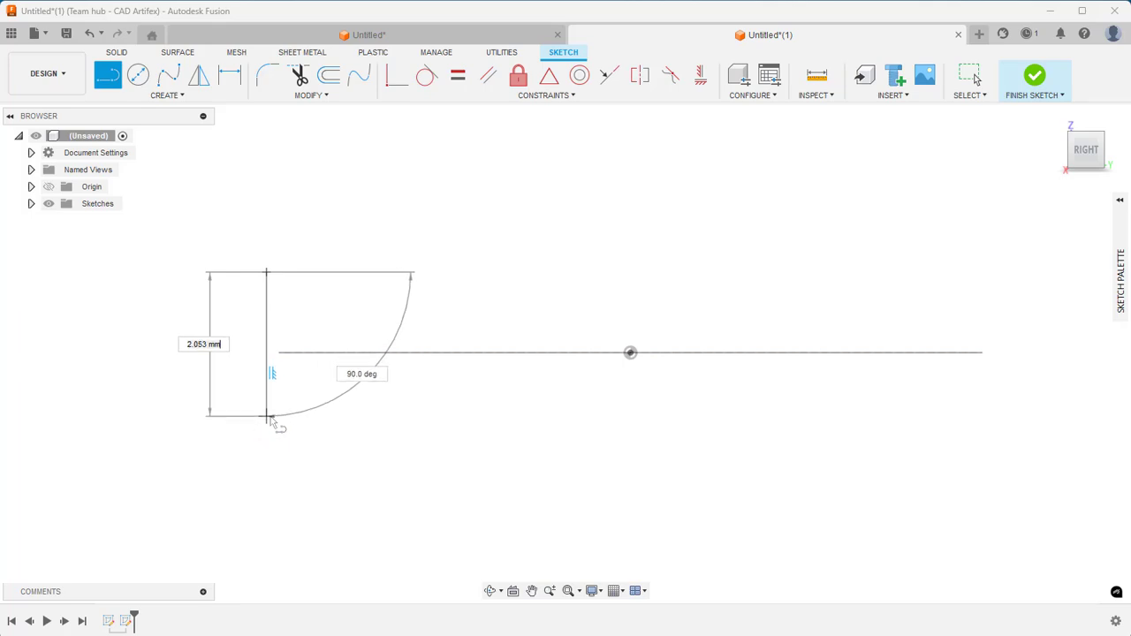
{"action": "left_click", "coordinate": [266, 415]}
{"action": "left_click", "coordinate": [229, 416]}
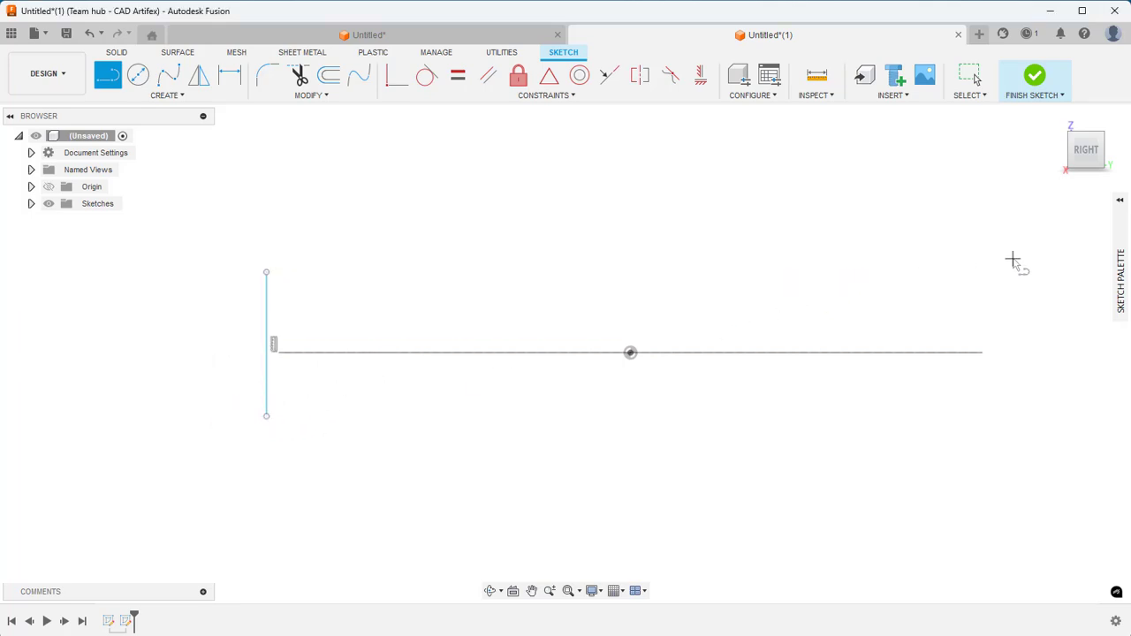
Draw a second vertical line crossing the arc's right end and leave the Line tool.
{"action": "left_click", "coordinate": [983, 272]}
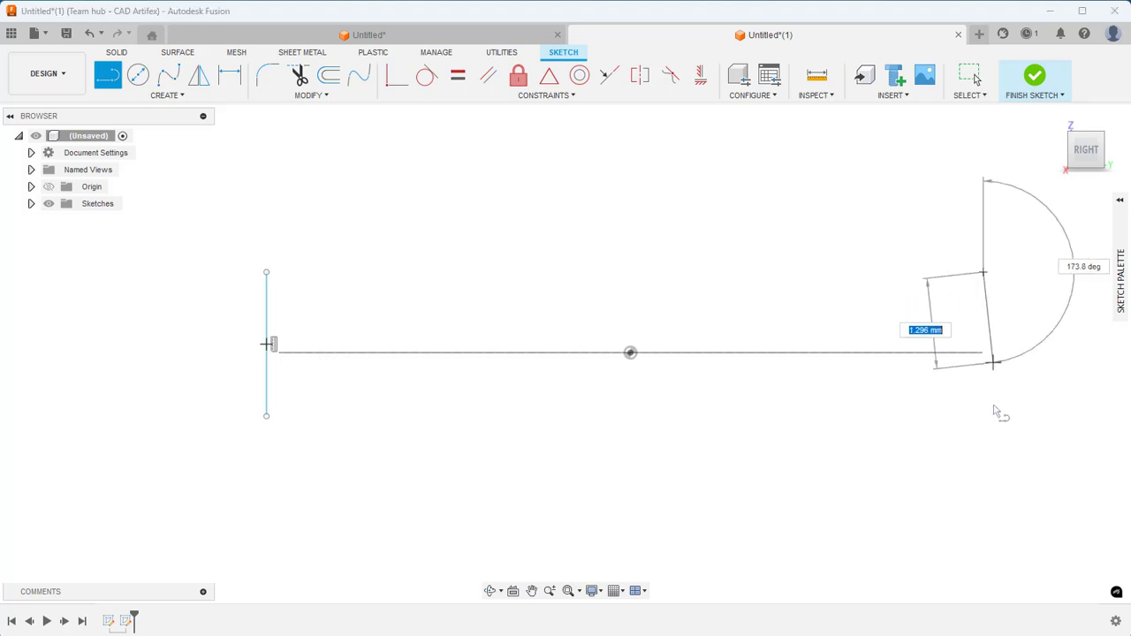
{"action": "left_click", "coordinate": [983, 442]}
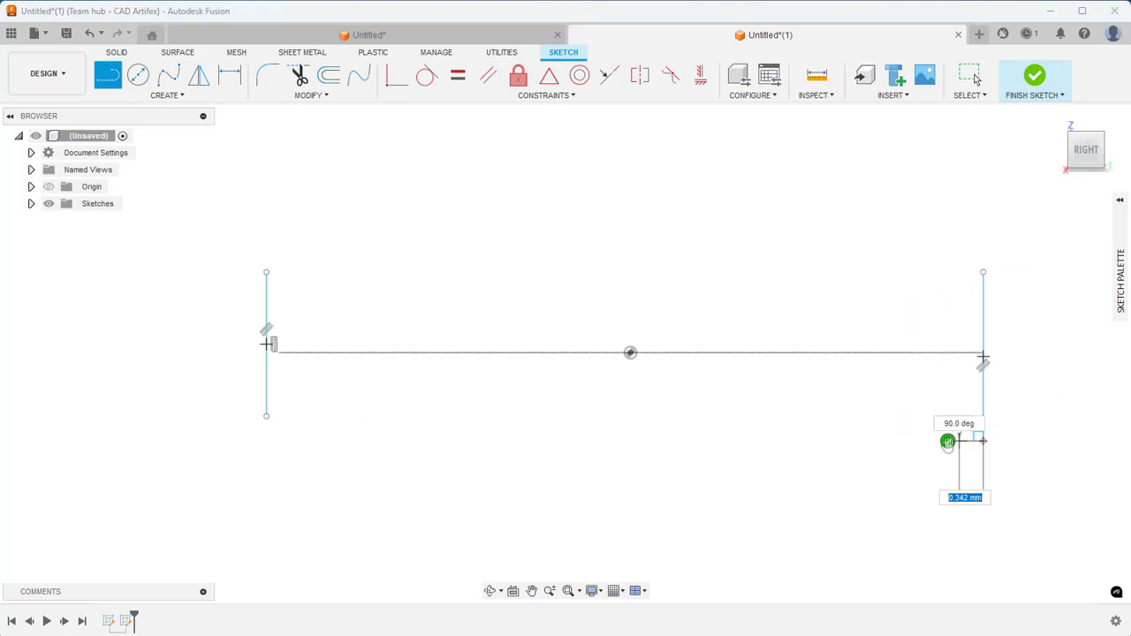
{"action": "left_click", "coordinate": [949, 441]}
{"action": "middle_click_drag", "start_coordinate": [895, 406], "coordinate": [871, 366]}
{"action": "key", "text": "l"}
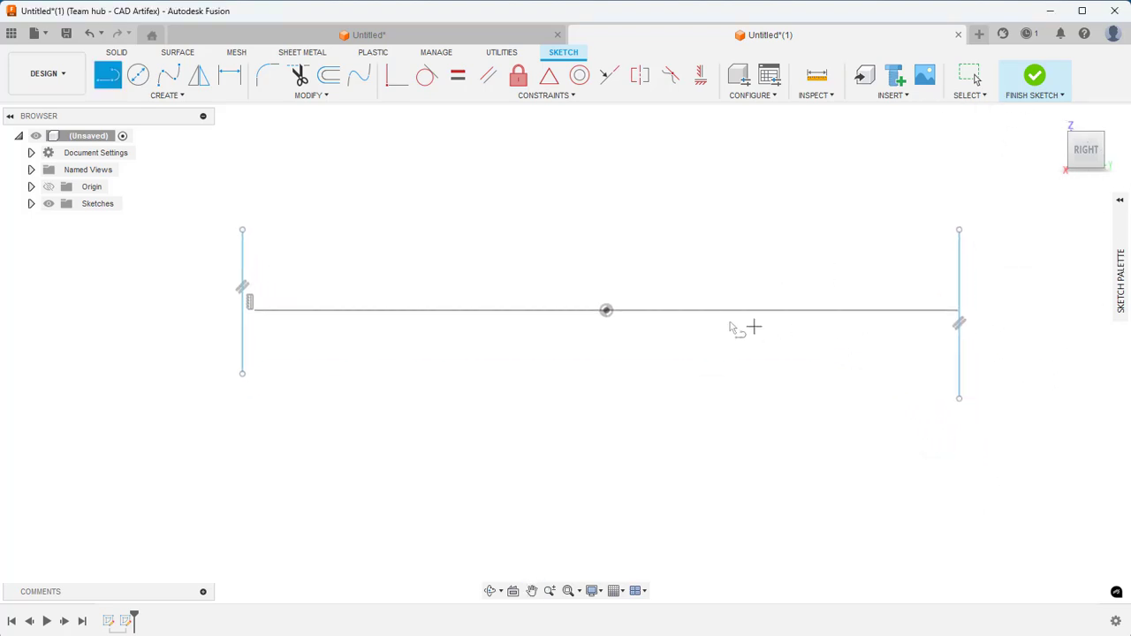
{"action": "key", "text": "Escape"}
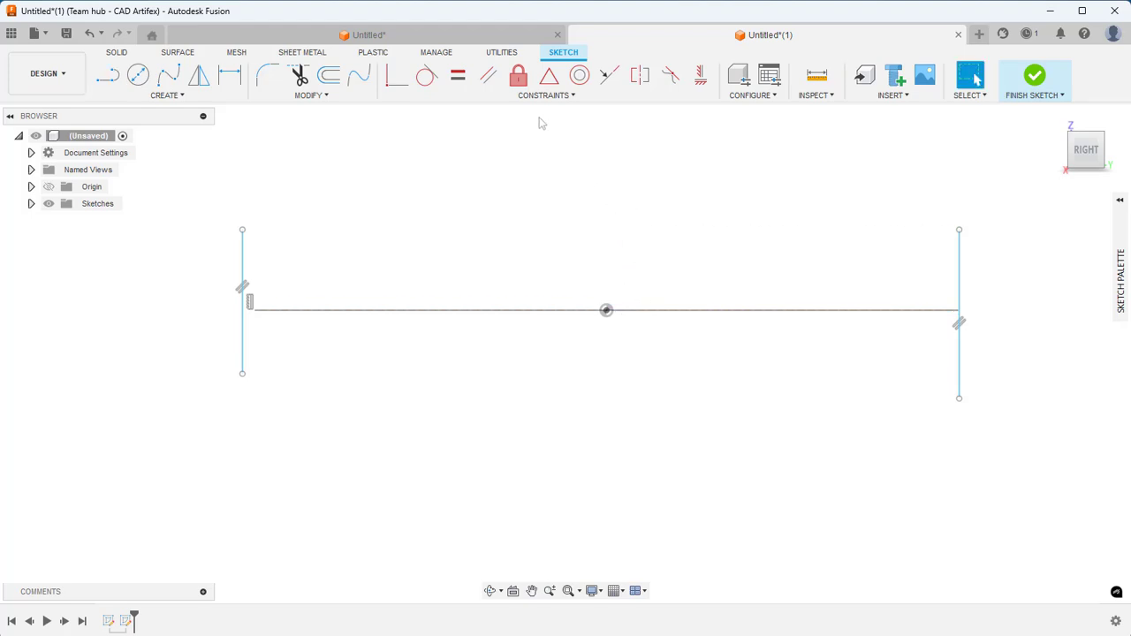
Apply midpoint constraints that centre each vertical line on its corresponding arc endpoint.
{"action": "left_click", "coordinate": [549, 76]}
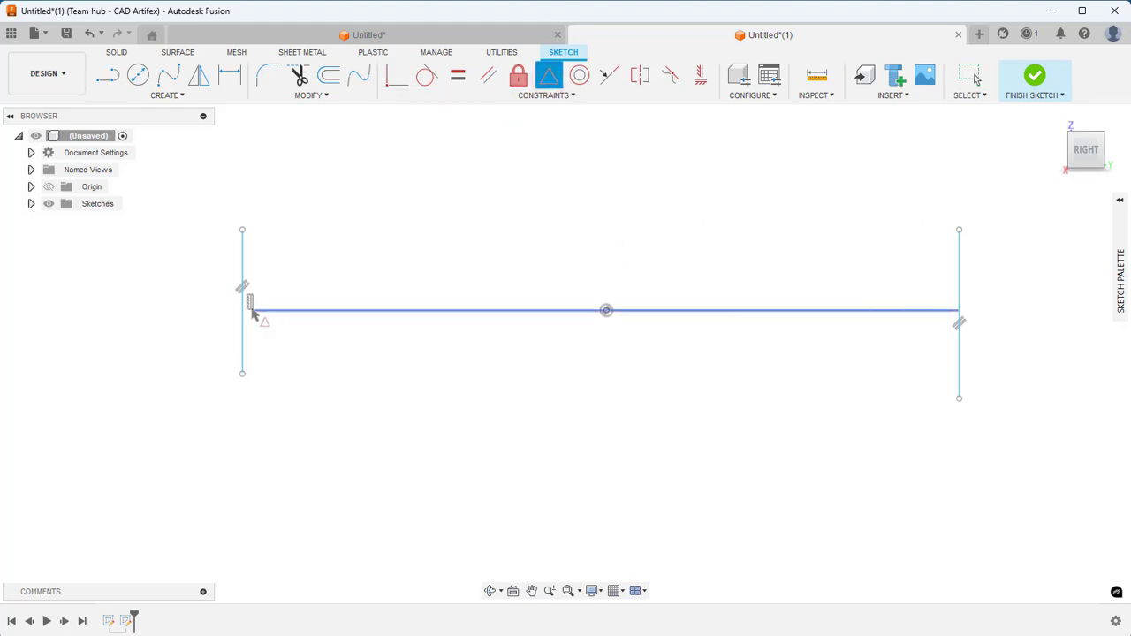
{"action": "left_click", "coordinate": [244, 301]}
{"action": "left_click", "coordinate": [254, 310]}
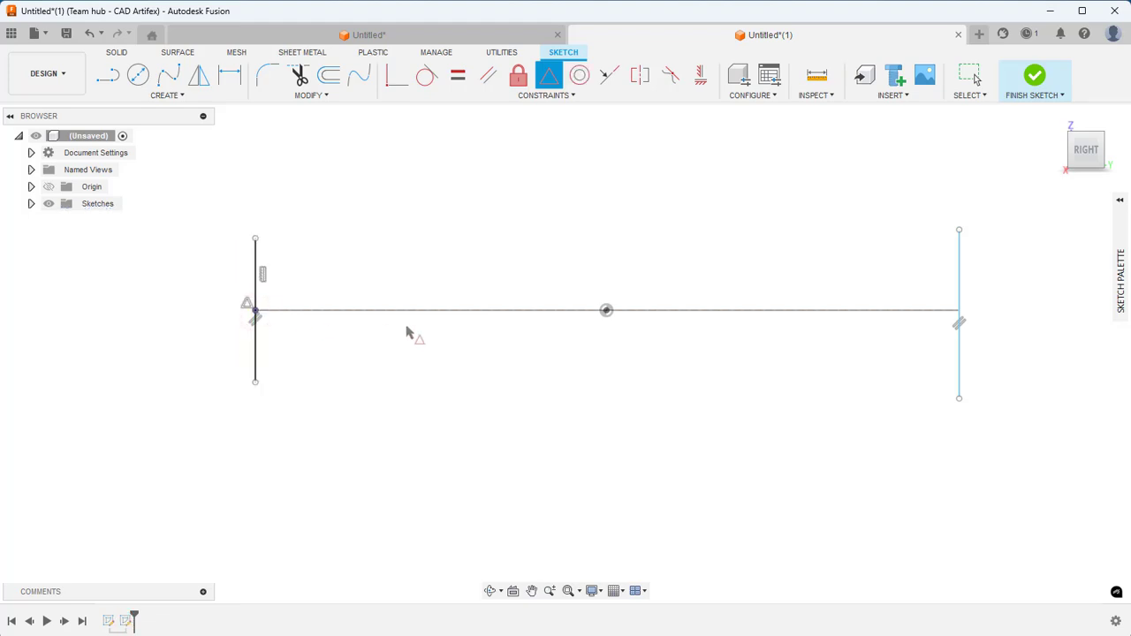
{"action": "left_click", "coordinate": [959, 310]}
{"action": "left_click", "coordinate": [958, 295]}
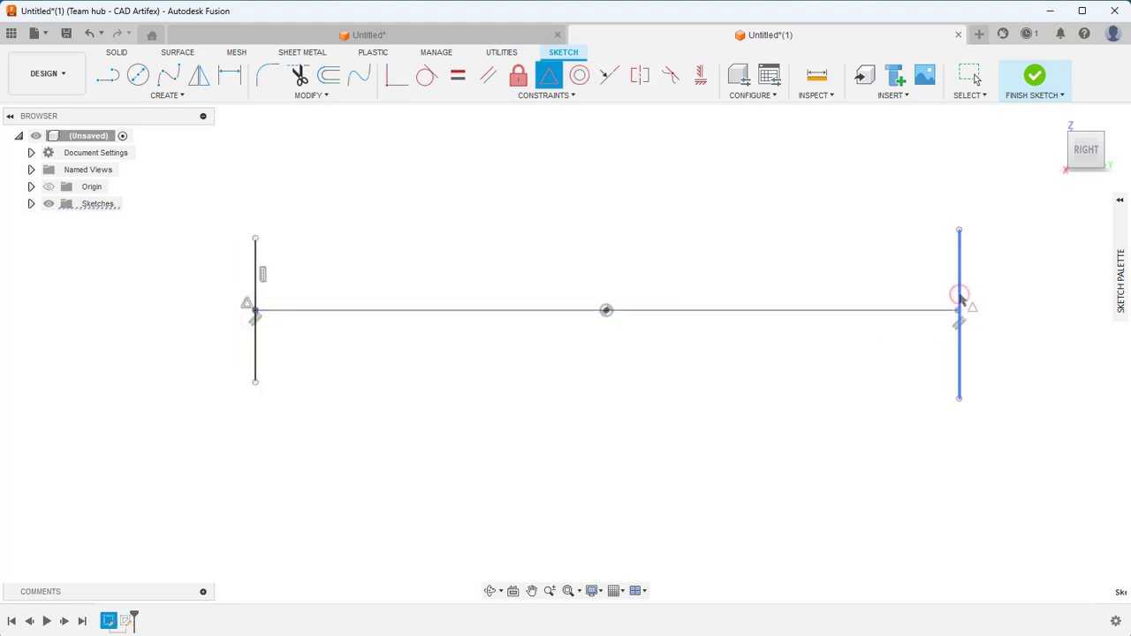
Dimension both vertical lines to a length of 3 mm.
{"action": "key", "text": "d"}
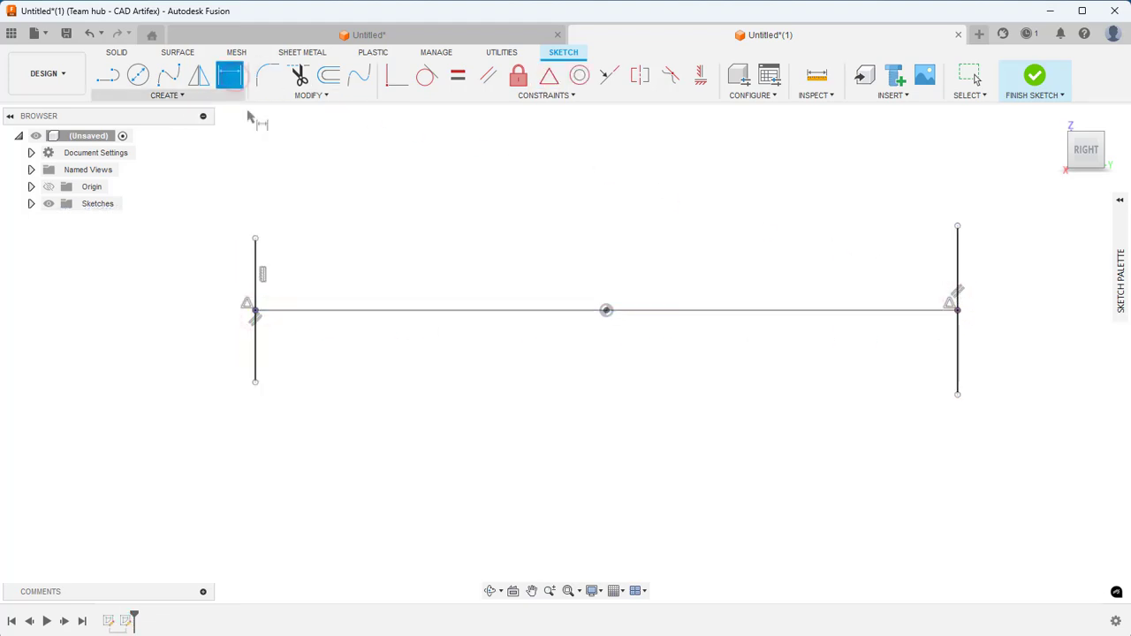
{"action": "left_click", "coordinate": [256, 273]}
{"action": "left_click", "coordinate": [196, 265]}
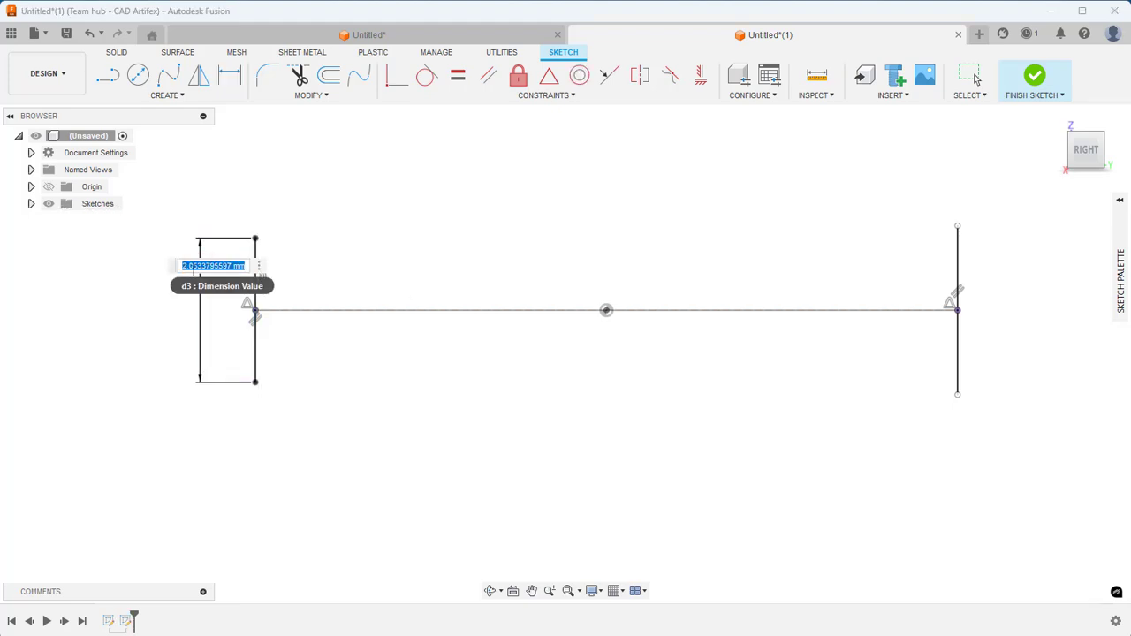
{"action": "type", "text": "3"}
{"action": "key", "text": "Return"}
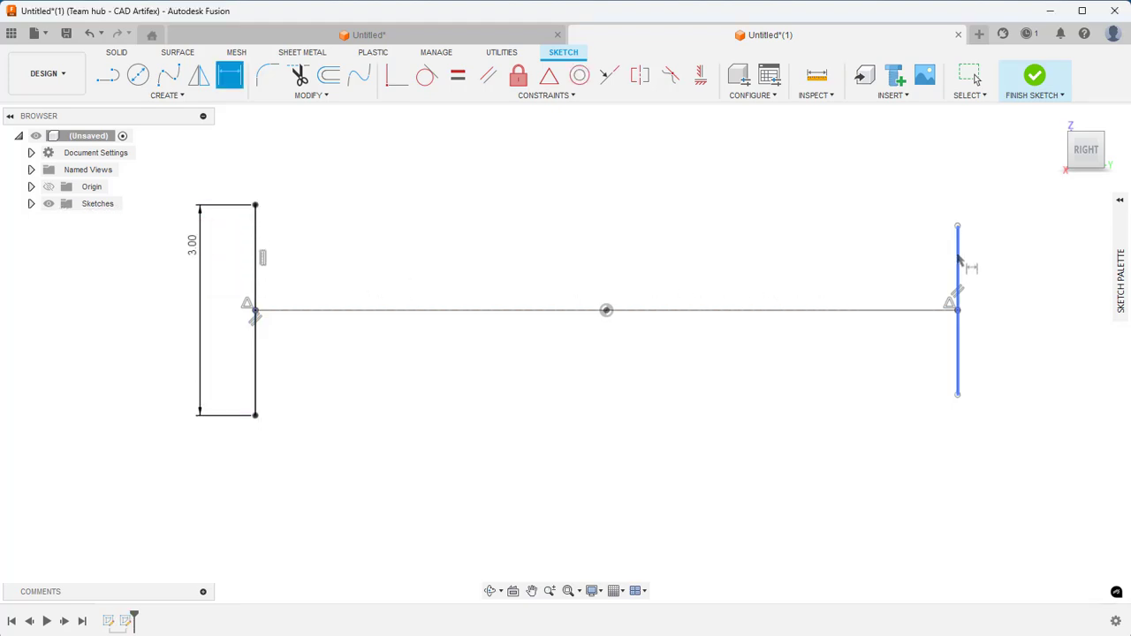
{"action": "left_click", "coordinate": [961, 263]}
{"action": "left_click", "coordinate": [994, 256]}
{"action": "type", "text": "3"}
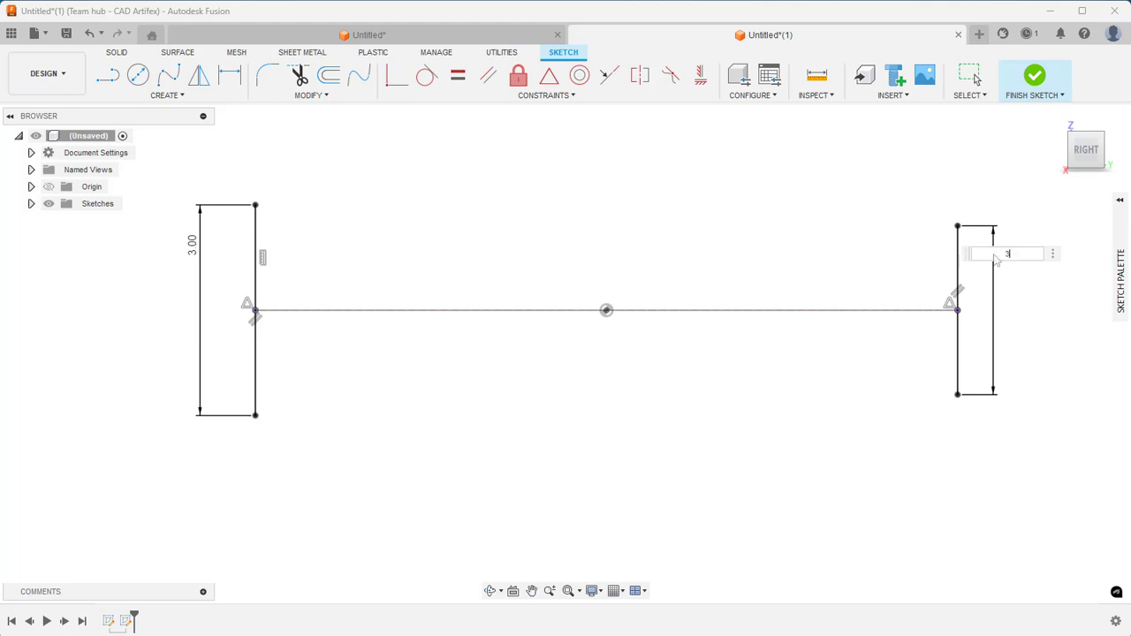
{"action": "key", "text": "Return"}
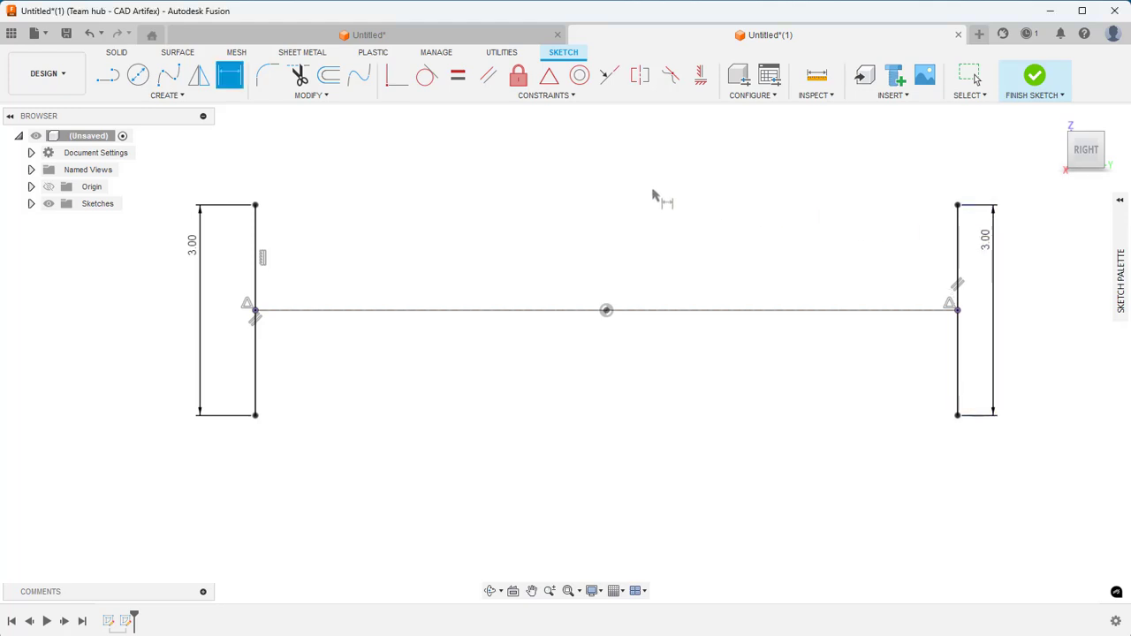
Draw a semicircular centre-point arc of radius 1.25 mm centred on the right vertical line's midpoint, bulging outward, and finish the sketch.
{"action": "left_click", "coordinate": [152, 97]}
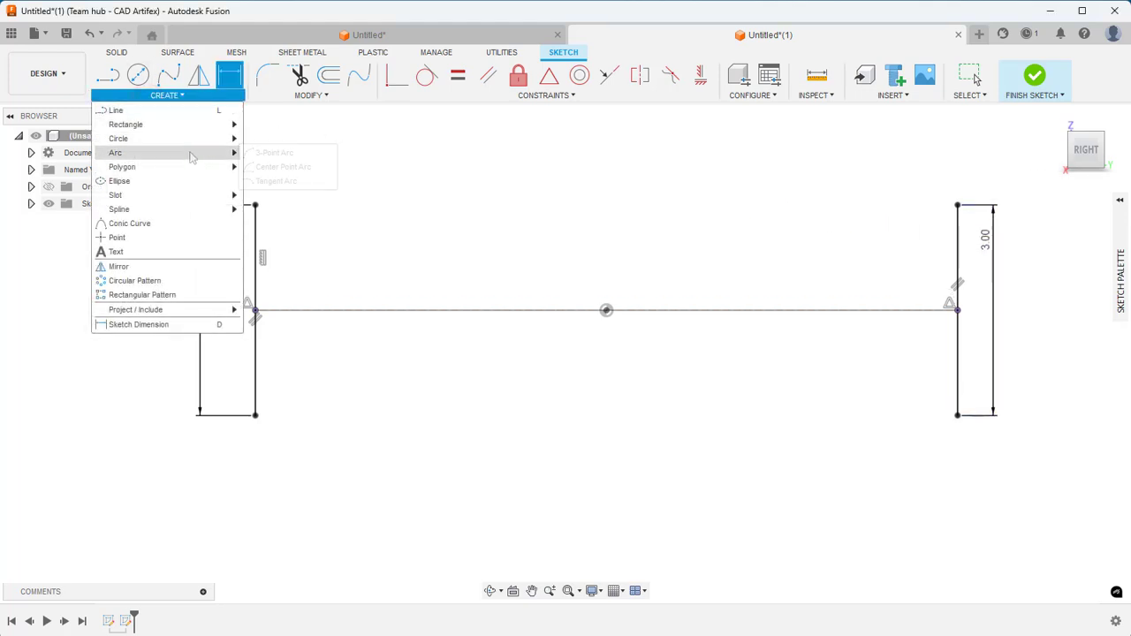
{"action": "mouse_move", "coordinate": [204, 144]}
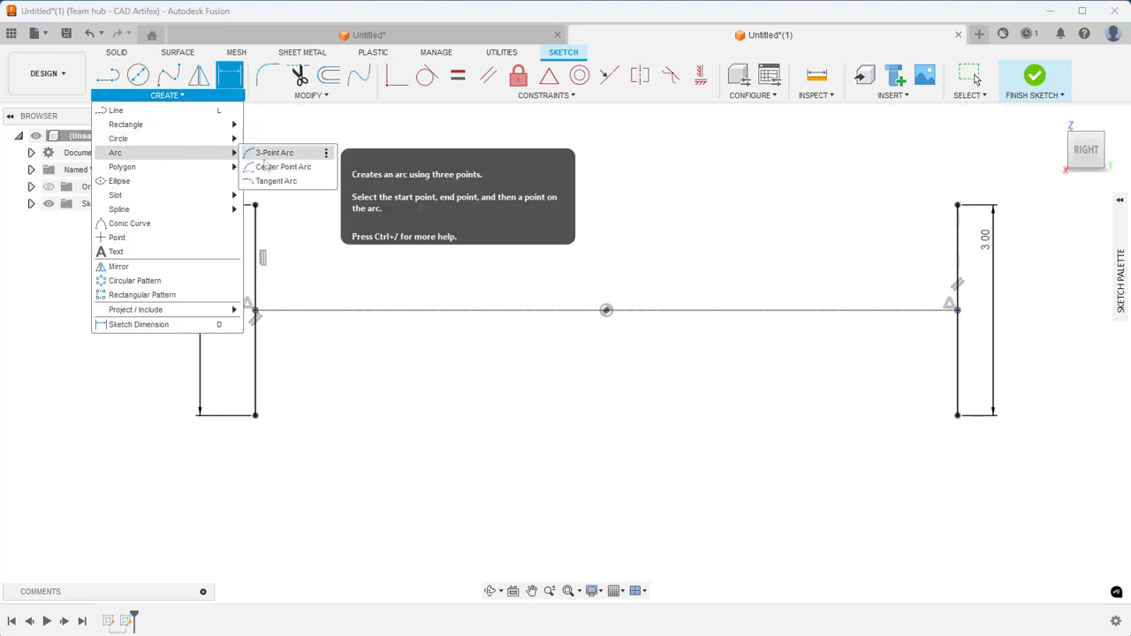
{"action": "left_click", "coordinate": [265, 167]}
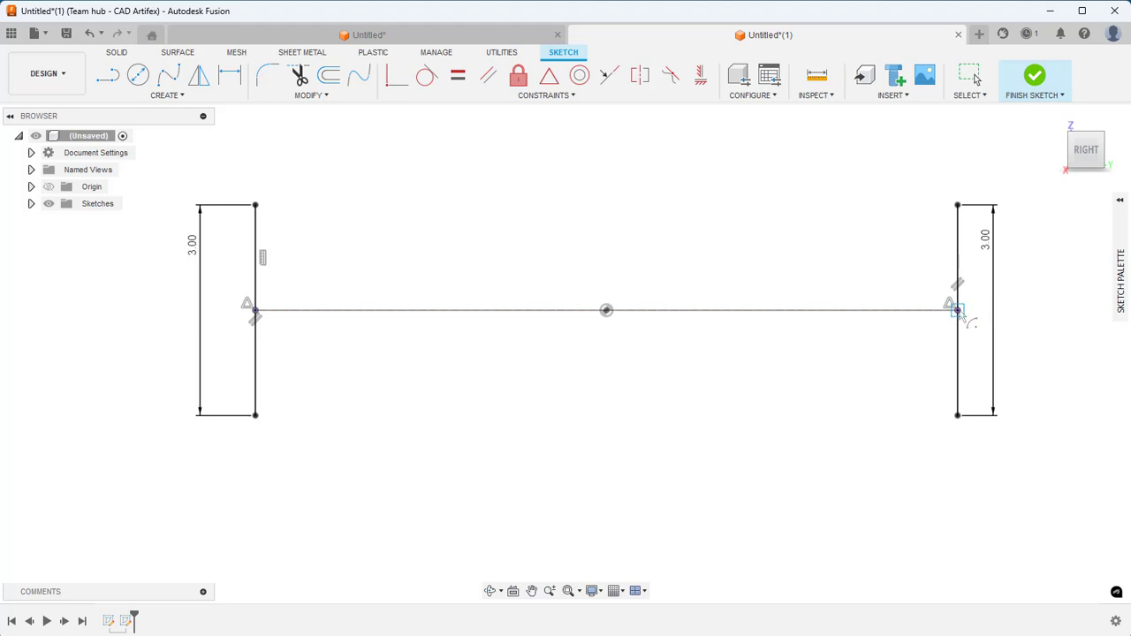
{"action": "left_click", "coordinate": [958, 309]}
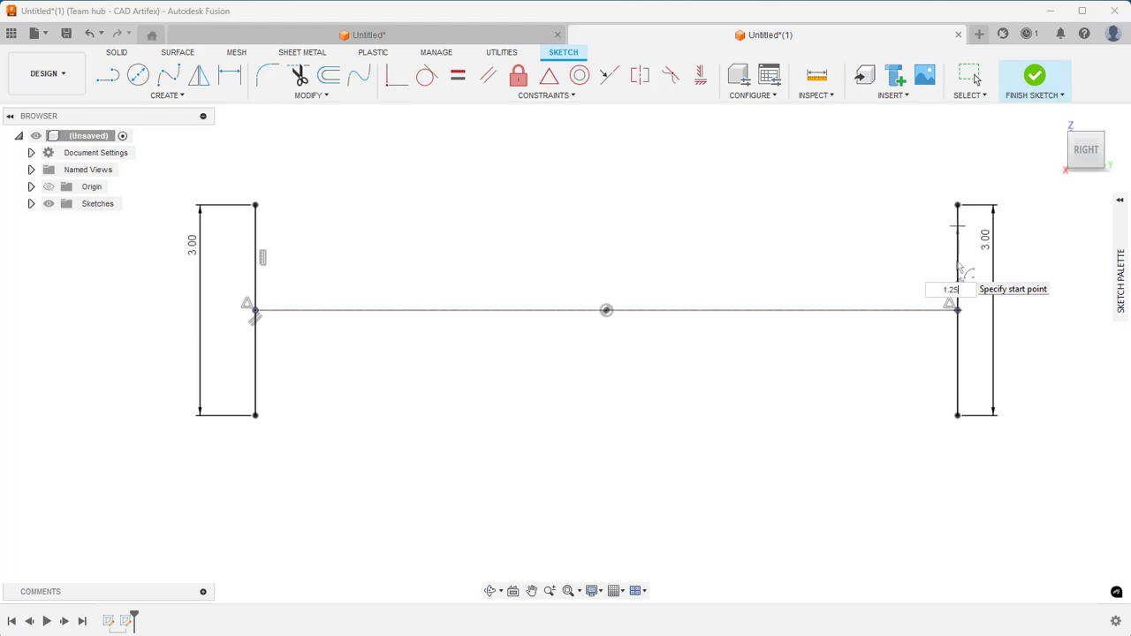
{"action": "key", "text": "Return"}
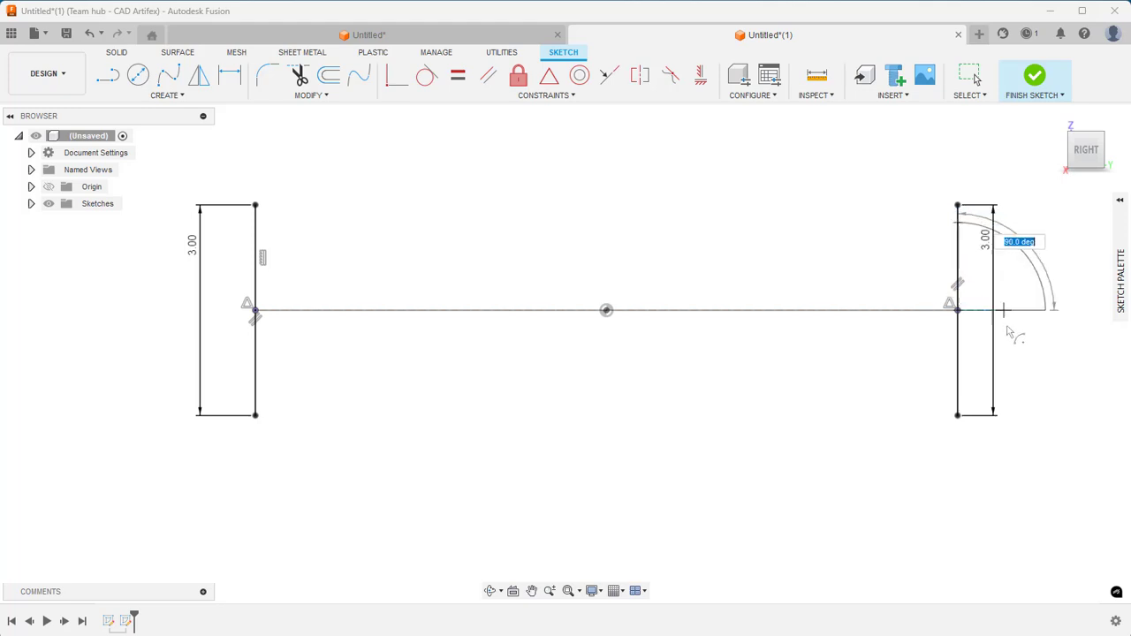
{"action": "key", "text": "Return"}
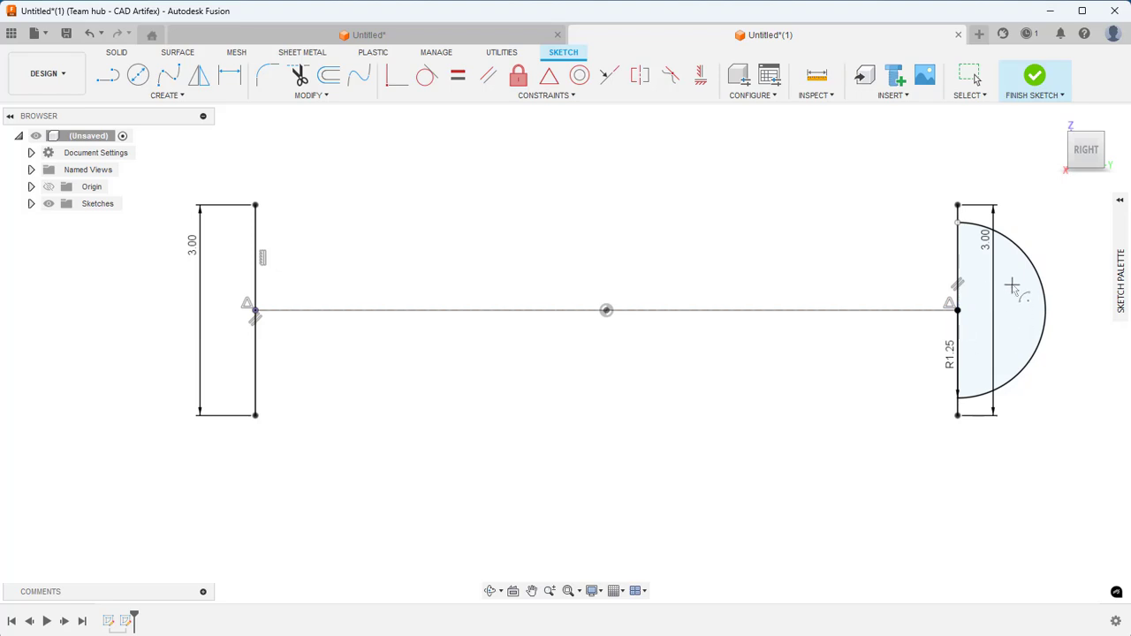
{"action": "left_click", "coordinate": [1035, 78]}
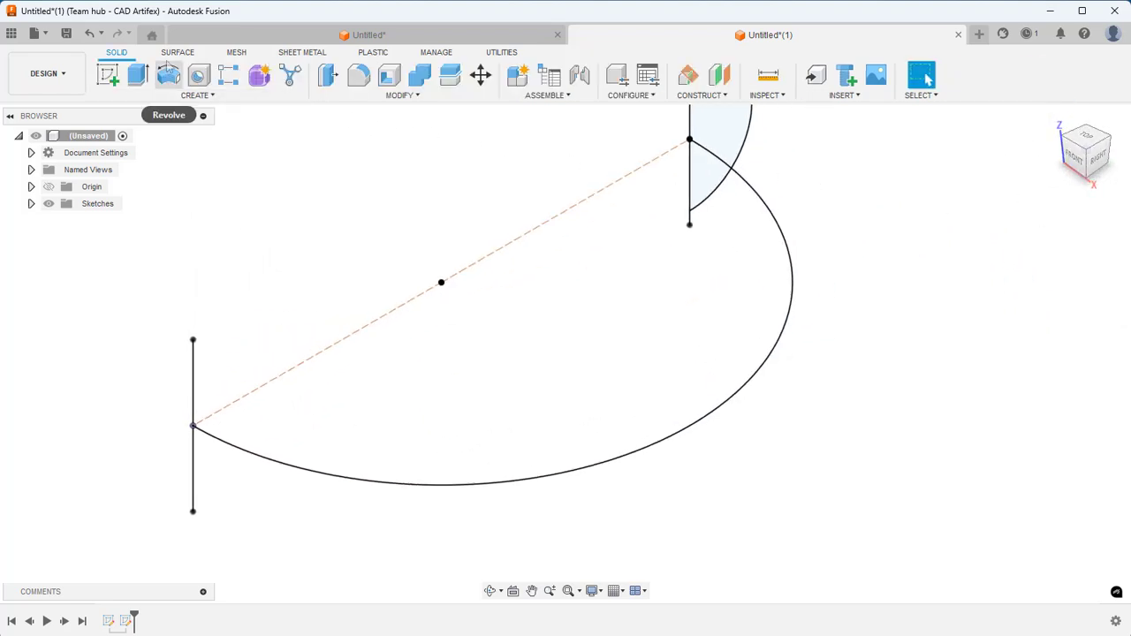
Create a surface sweep of the left vertical line along the large semicircular arc, with a 90° twist angle and Perpendicular orientation.
{"action": "left_click", "coordinate": [178, 52]}
{"action": "left_click", "coordinate": [196, 95]}
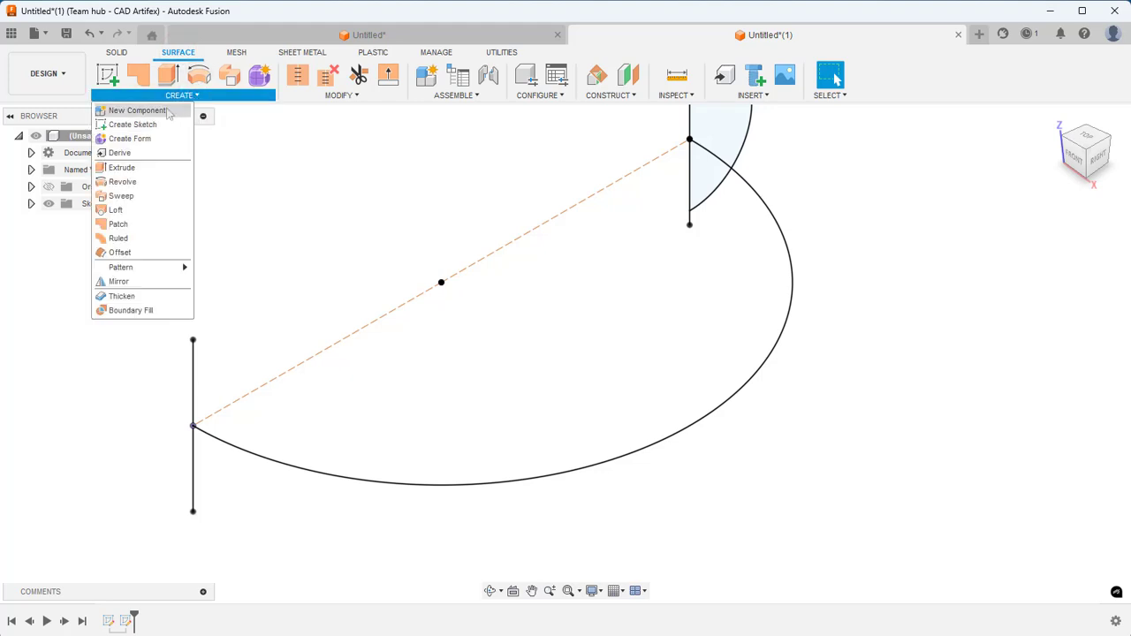
{"action": "left_click", "coordinate": [123, 197]}
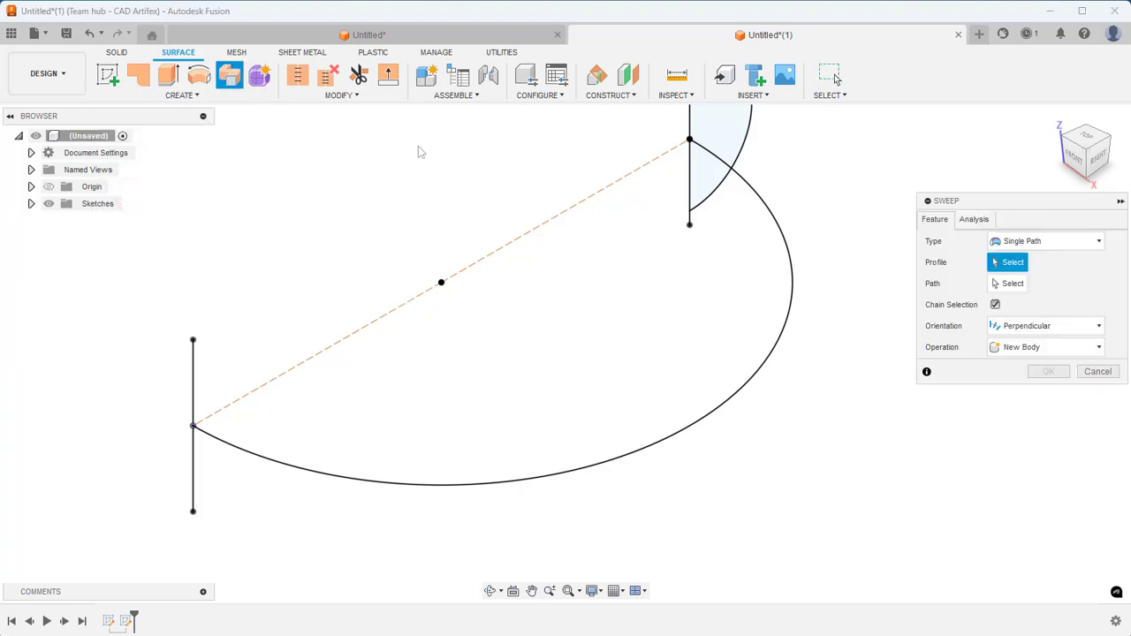
{"action": "scroll", "coordinate": [521, 270], "scroll_direction": "up", "scroll_amount": 1}
{"action": "scroll", "coordinate": [599, 277], "scroll_direction": "down", "scroll_amount": 4}
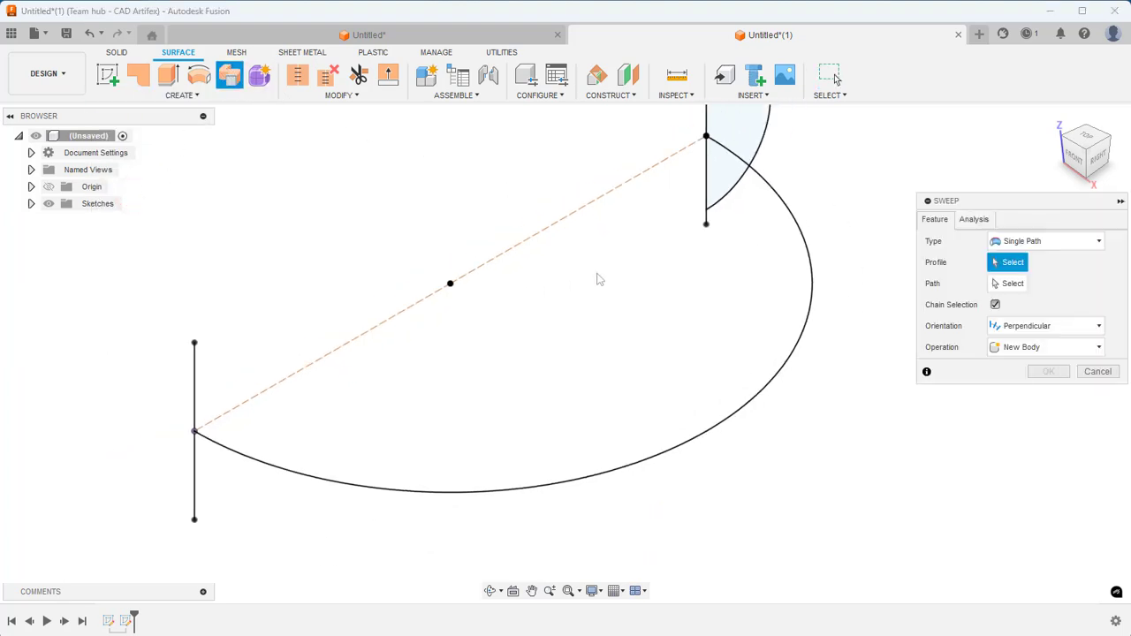
{"action": "middle_click_drag", "start_coordinate": [629, 271], "coordinate": [639, 266]}
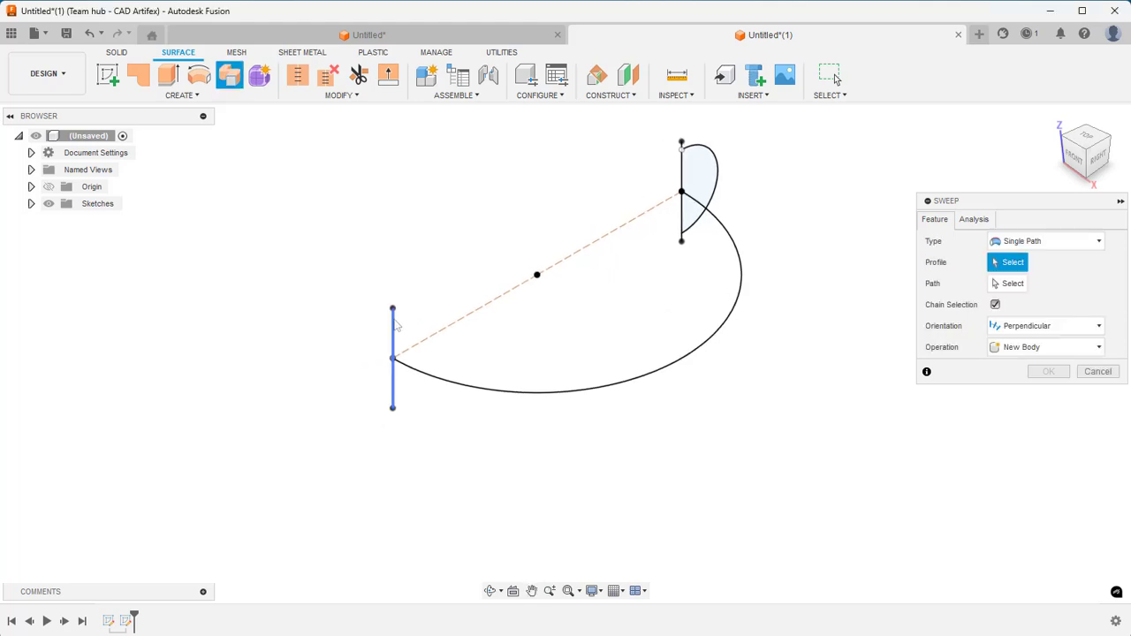
{"action": "left_click", "coordinate": [393, 329]}
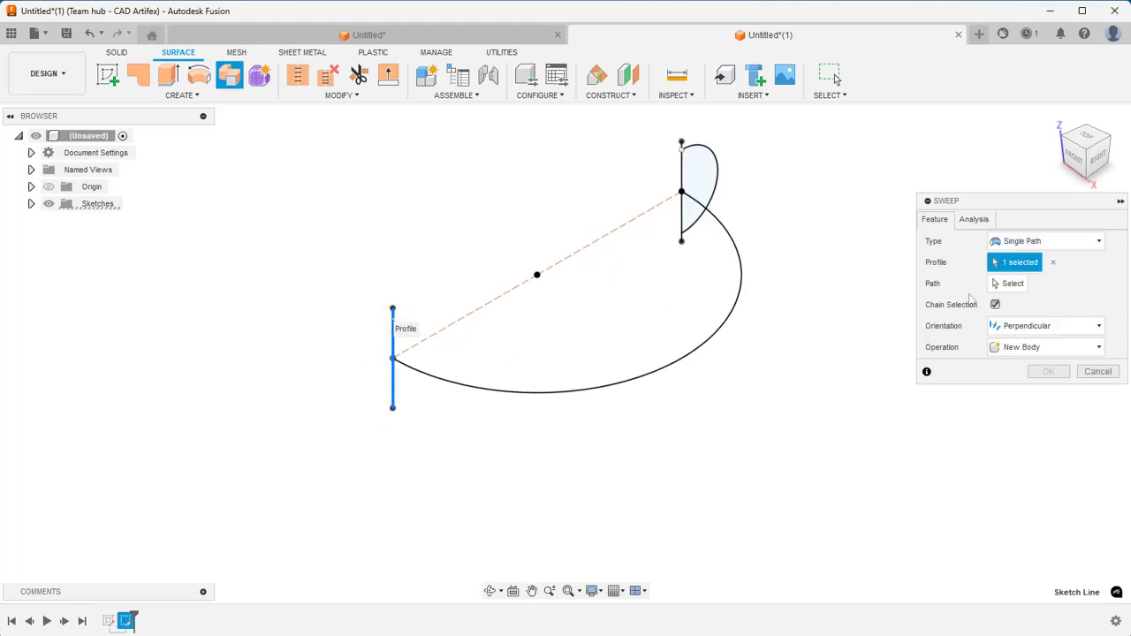
{"action": "left_click", "coordinate": [1008, 283]}
{"action": "left_click", "coordinate": [738, 309]}
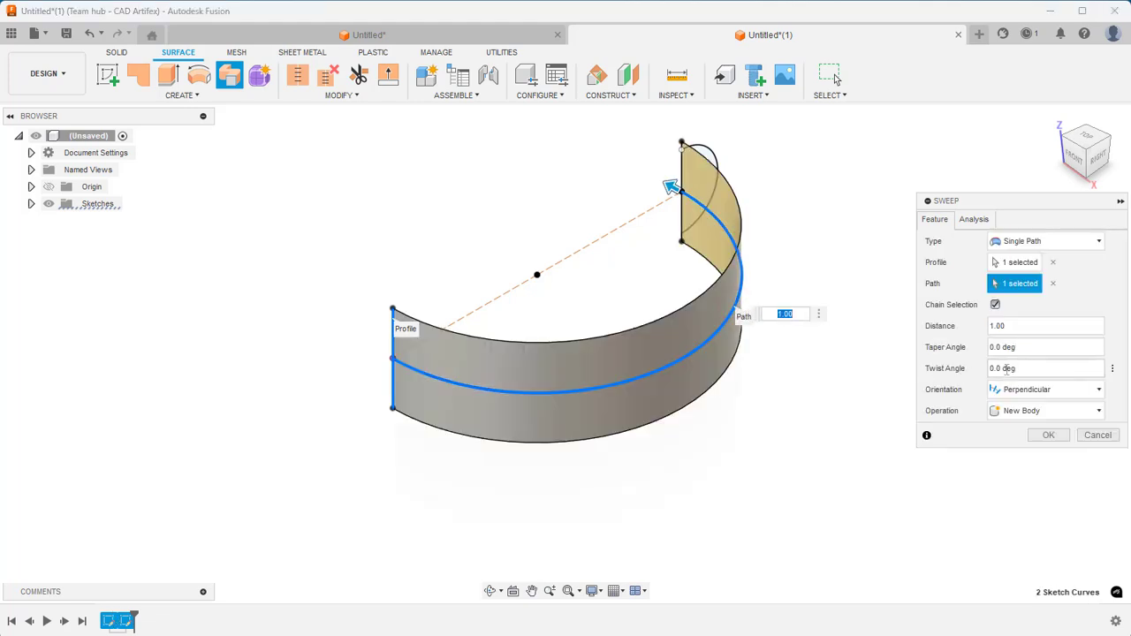
{"action": "left_click", "coordinate": [1007, 369]}
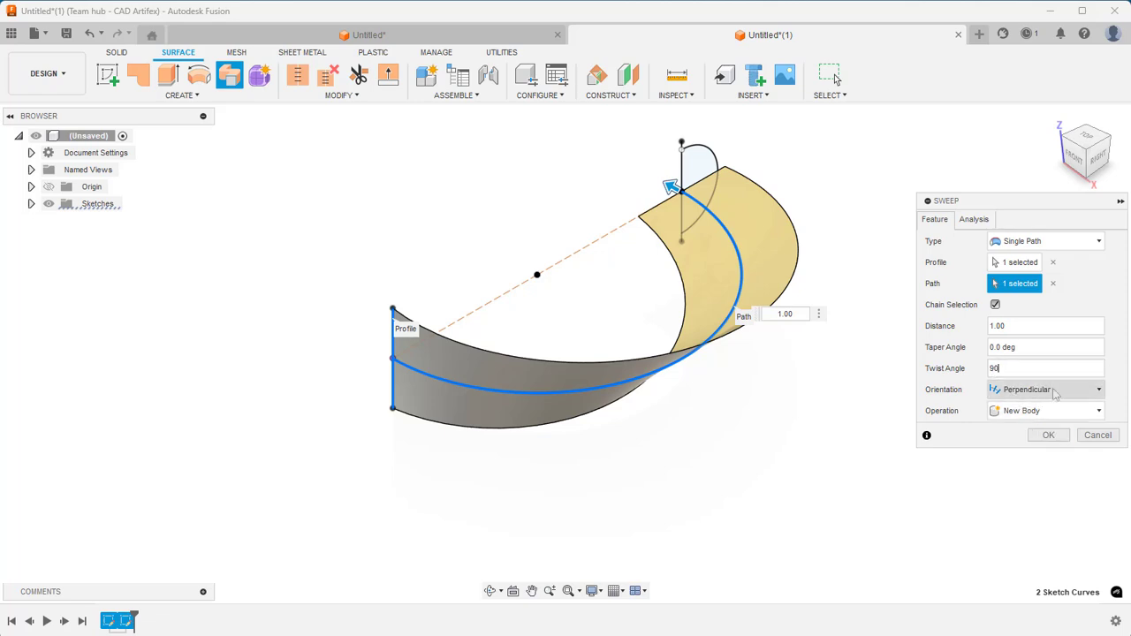
{"action": "left_click", "coordinate": [1049, 435]}
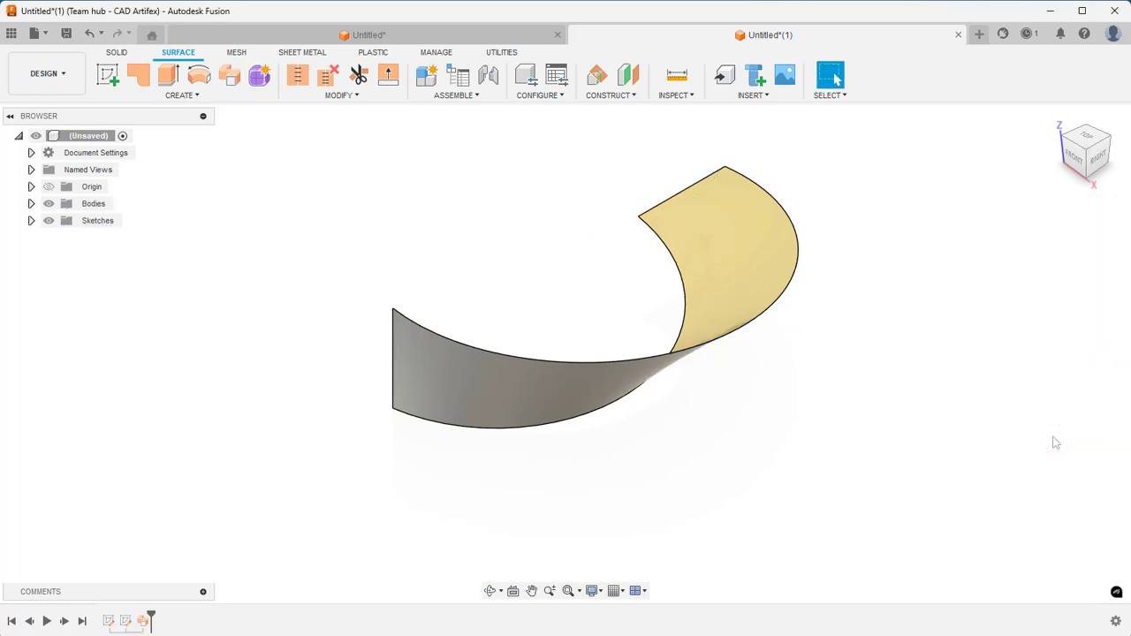
Thicken the twisted surface by 0.50 mm symmetrically as a new body.
{"action": "left_click", "coordinate": [115, 53]}
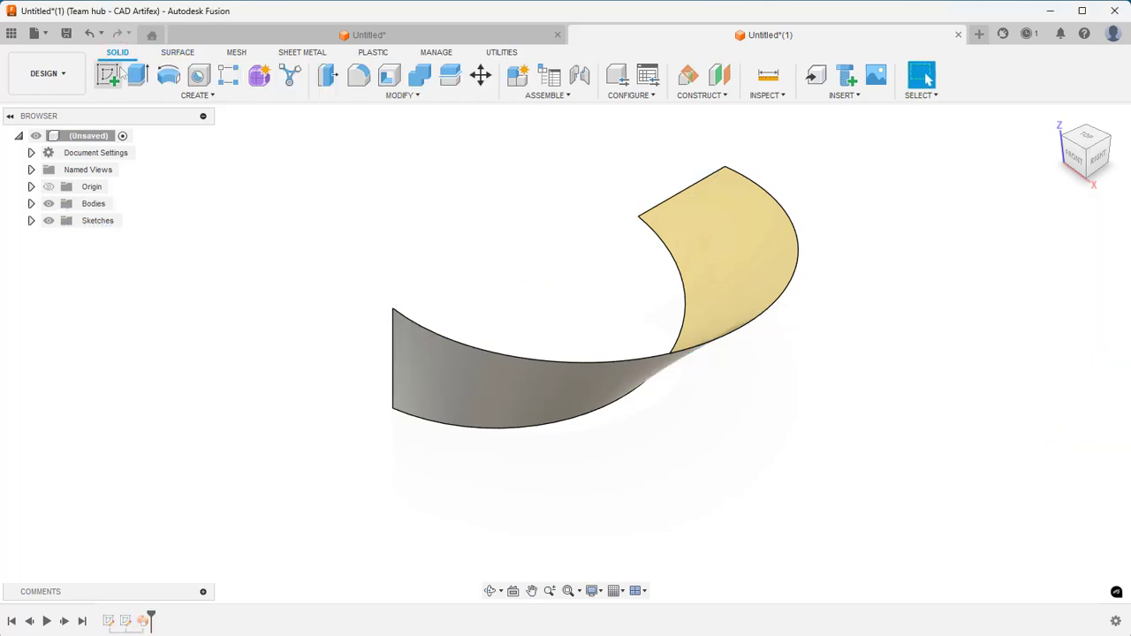
{"action": "left_click", "coordinate": [193, 95]}
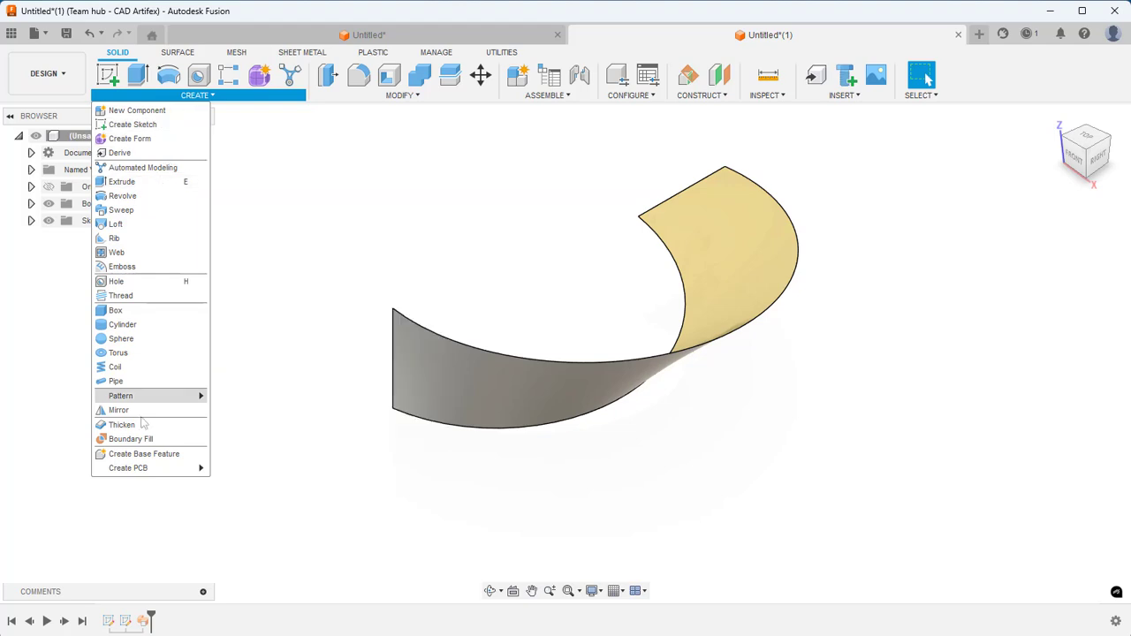
{"action": "left_click", "coordinate": [159, 428]}
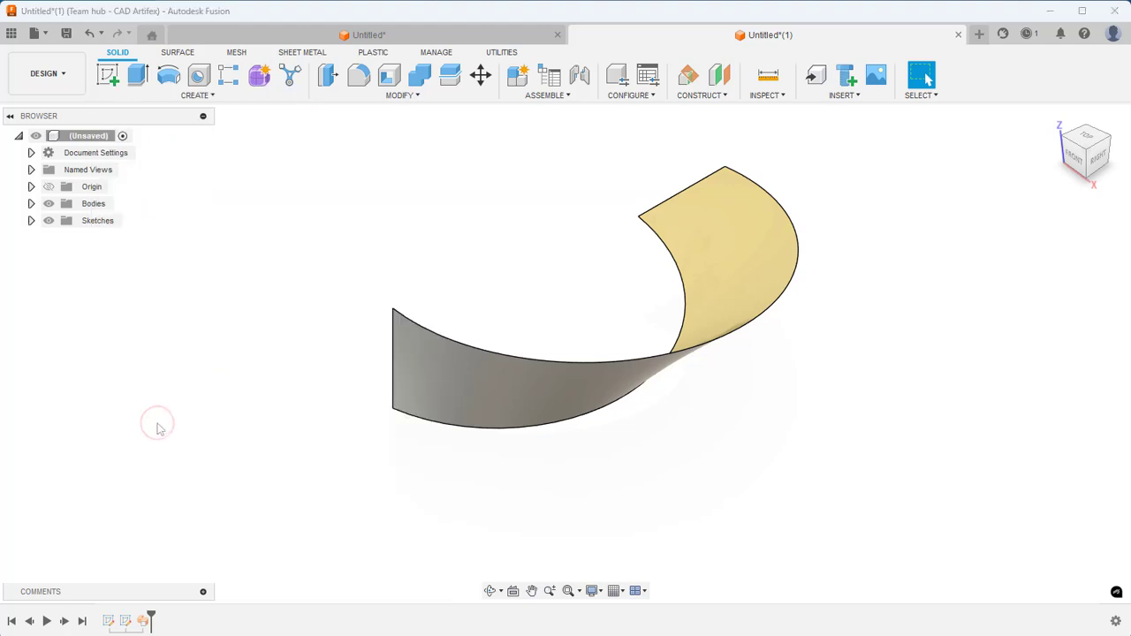
{"action": "left_click", "coordinate": [722, 312]}
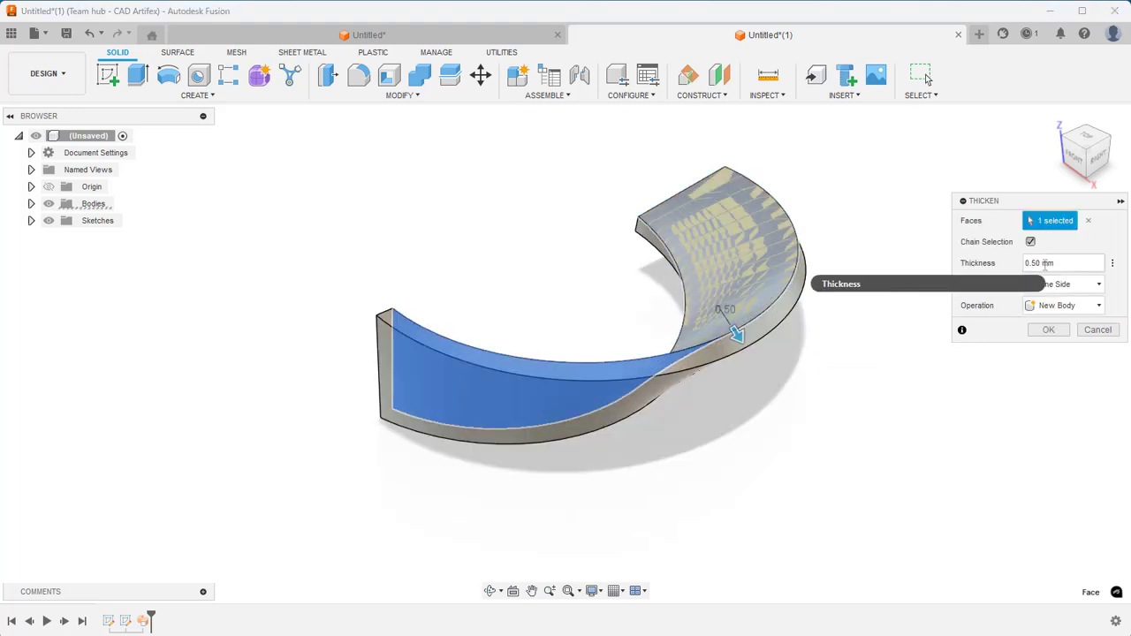
{"action": "left_click", "coordinate": [1059, 284]}
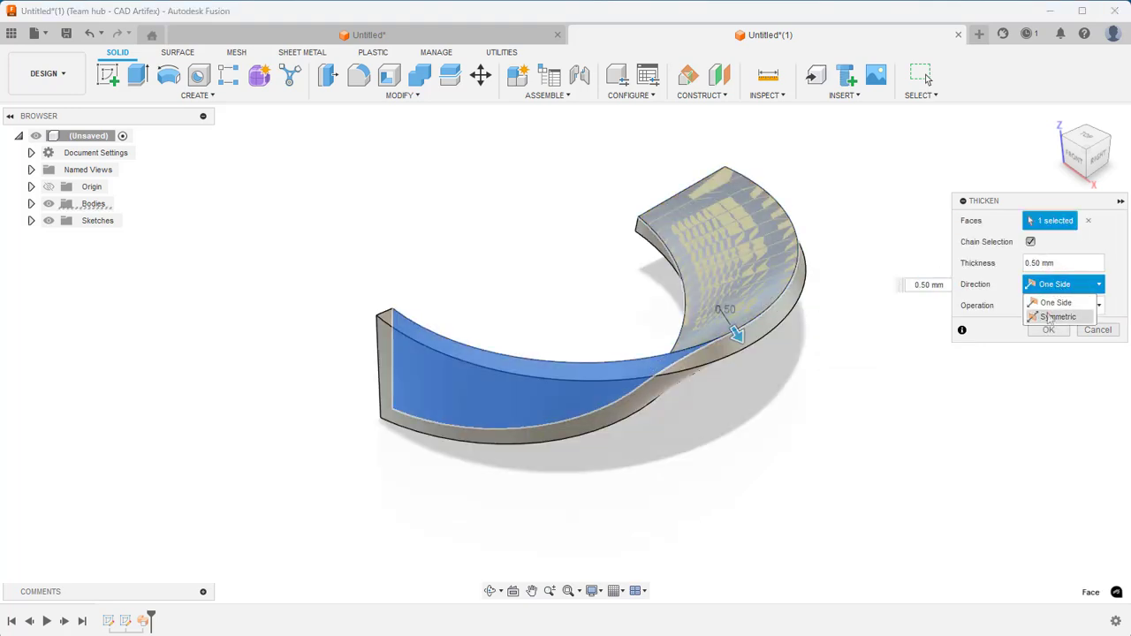
{"action": "left_click", "coordinate": [1053, 316]}
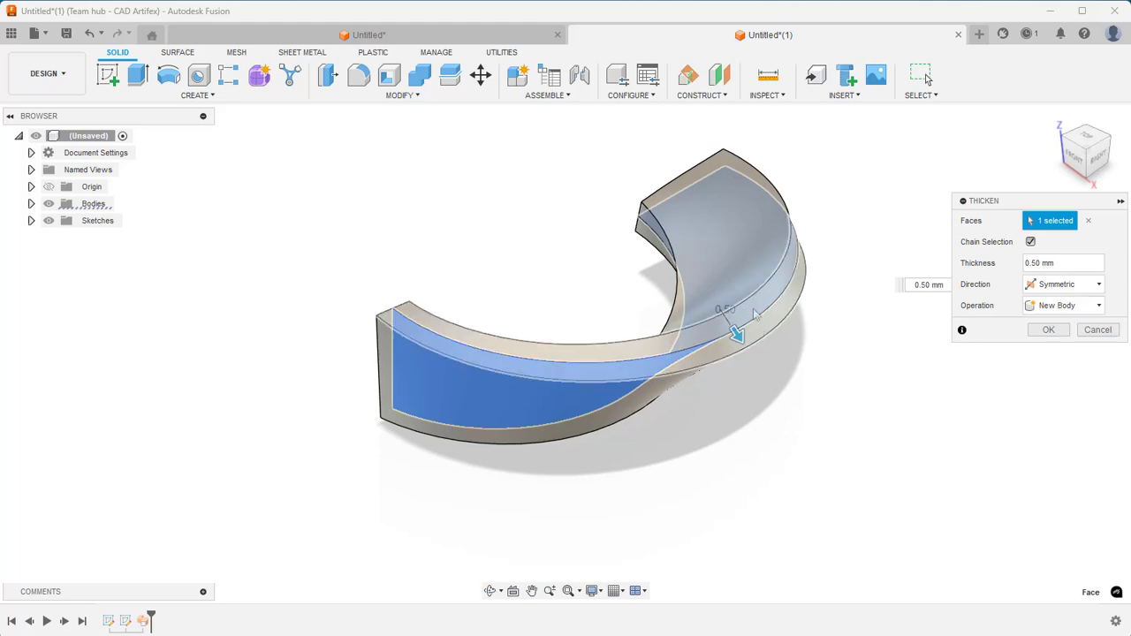
{"action": "left_click", "coordinate": [1047, 330]}
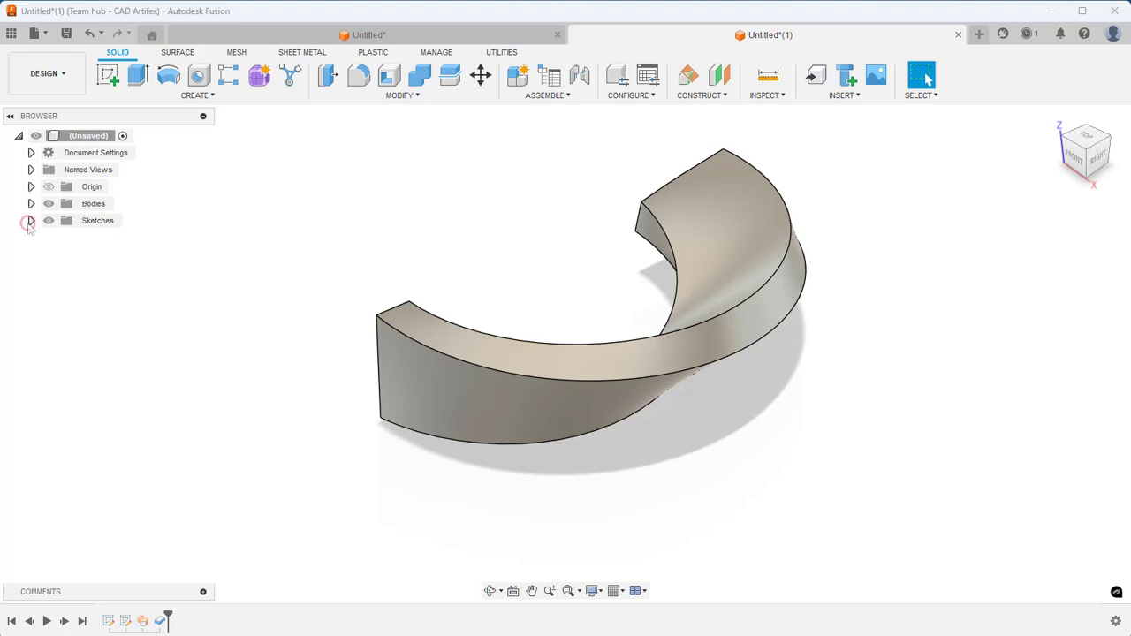
Revolve Sketch2's semicircular profile 360° about its vertical line as a cut through the band's end, leaving Sketch2 hidden.
{"action": "left_click", "coordinate": [31, 220]}
{"action": "left_click", "coordinate": [61, 255]}
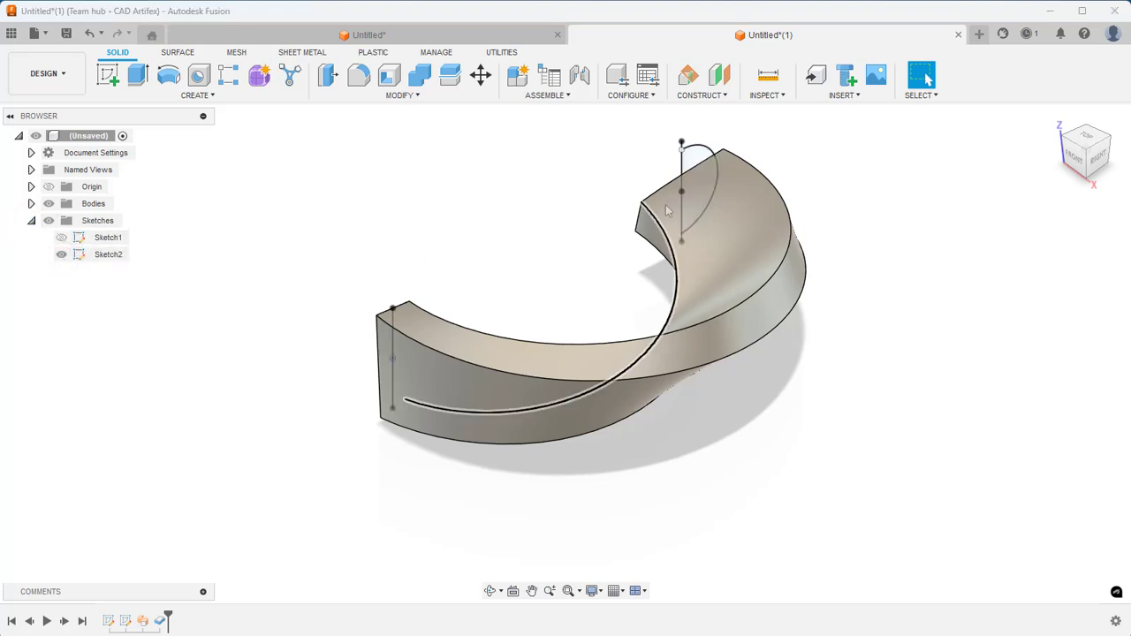
{"action": "left_click", "coordinate": [168, 75]}
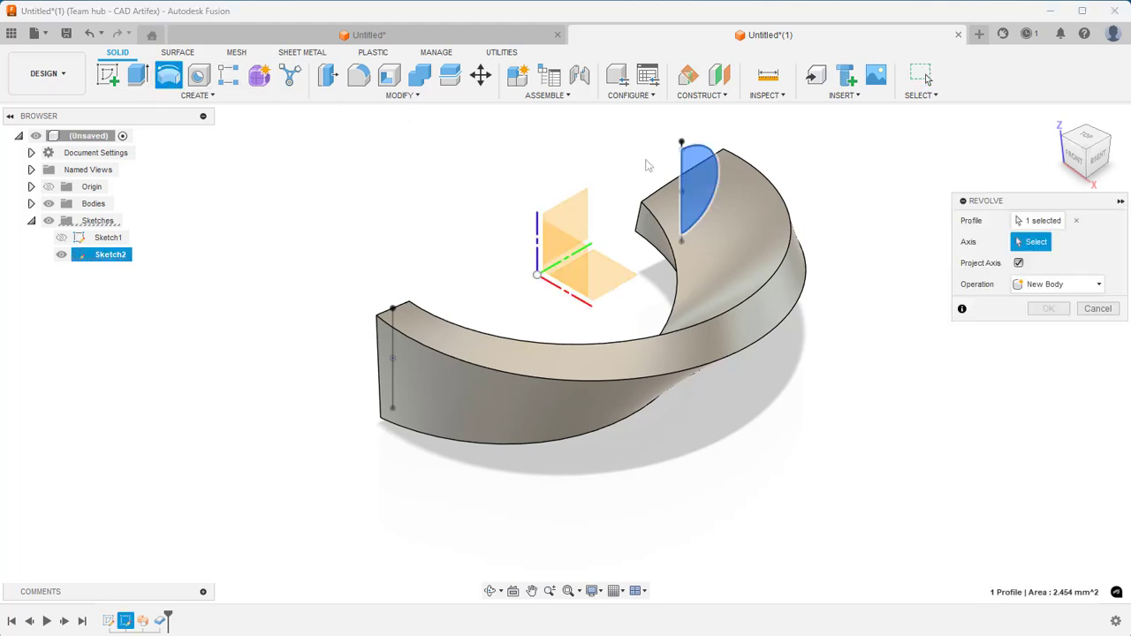
{"action": "left_click", "coordinate": [681, 177]}
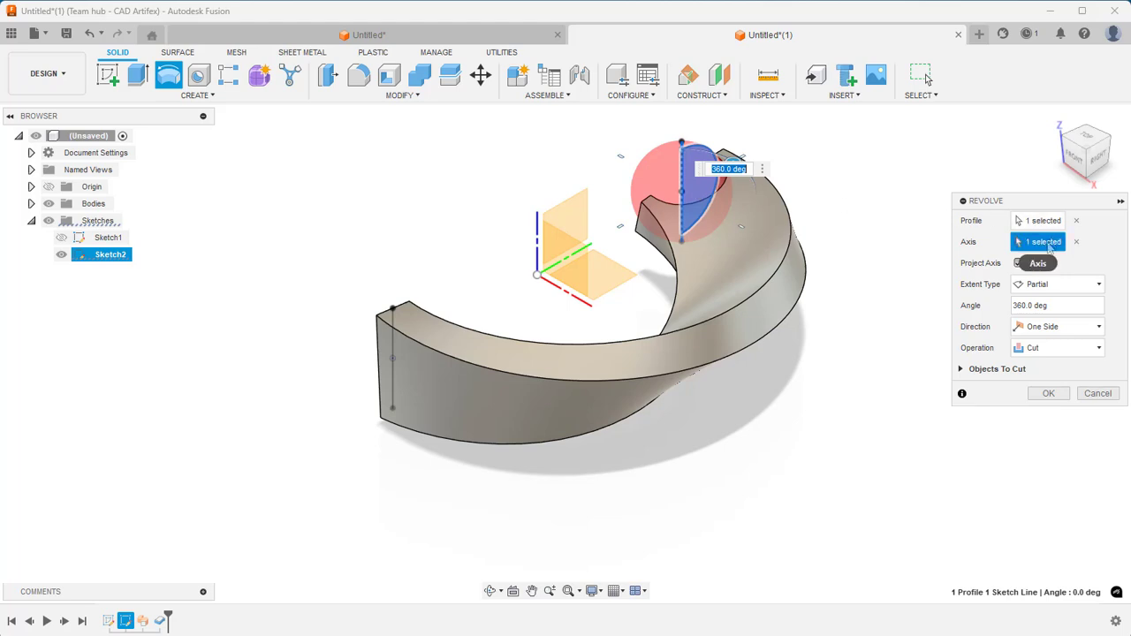
{"action": "left_click", "coordinate": [1047, 394]}
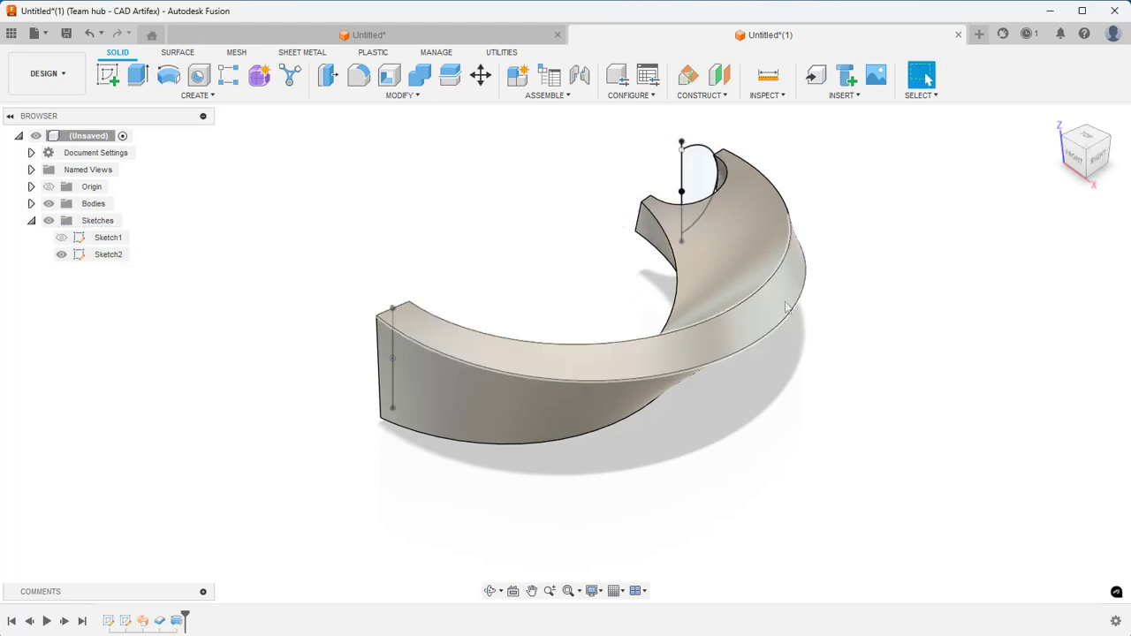
{"action": "middle_click_drag", "start_coordinate": [761, 297], "coordinate": [768, 327]}
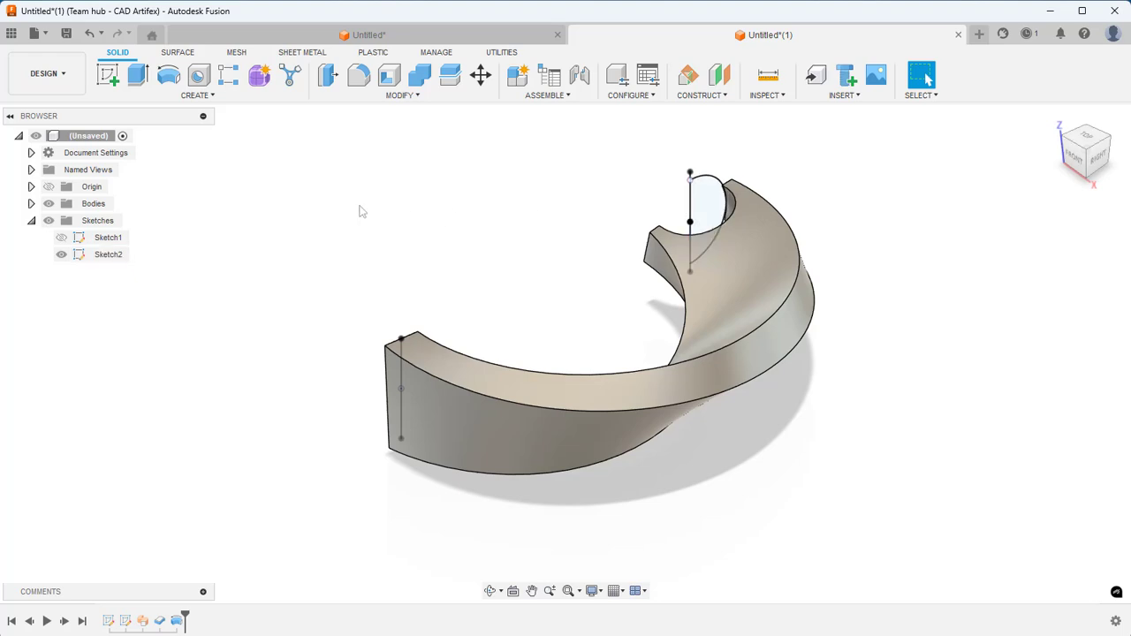
{"action": "left_click", "coordinate": [61, 254]}
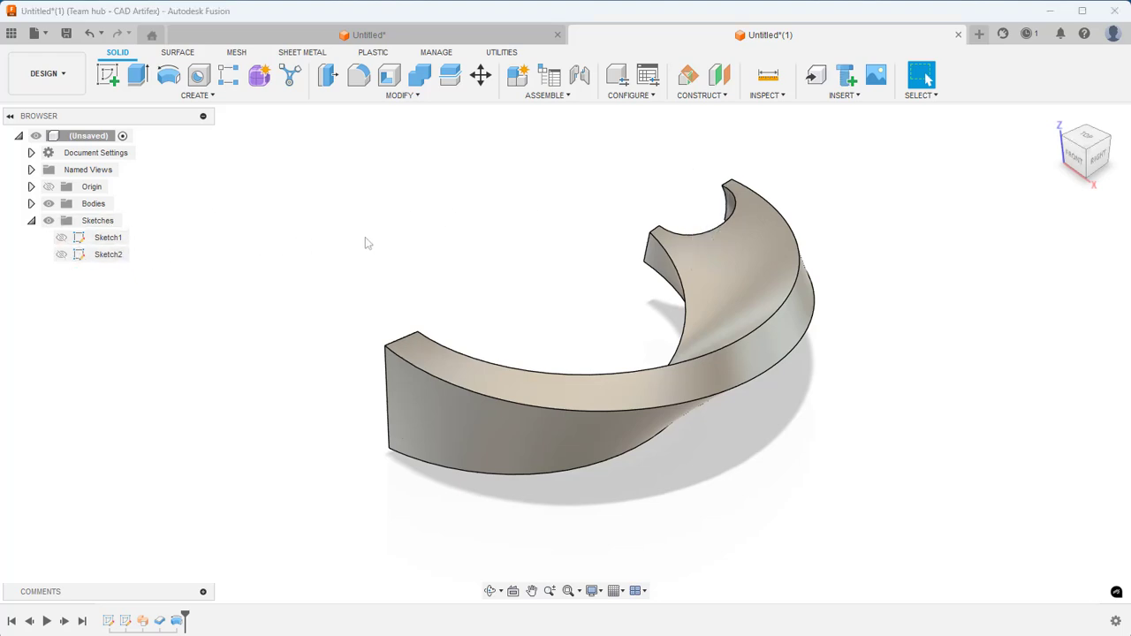
Start a pattern on path of the revolved cut feature, using Sketch1's large semicircular arc as the path.
{"action": "middle_click", "coordinate": [624, 250]}
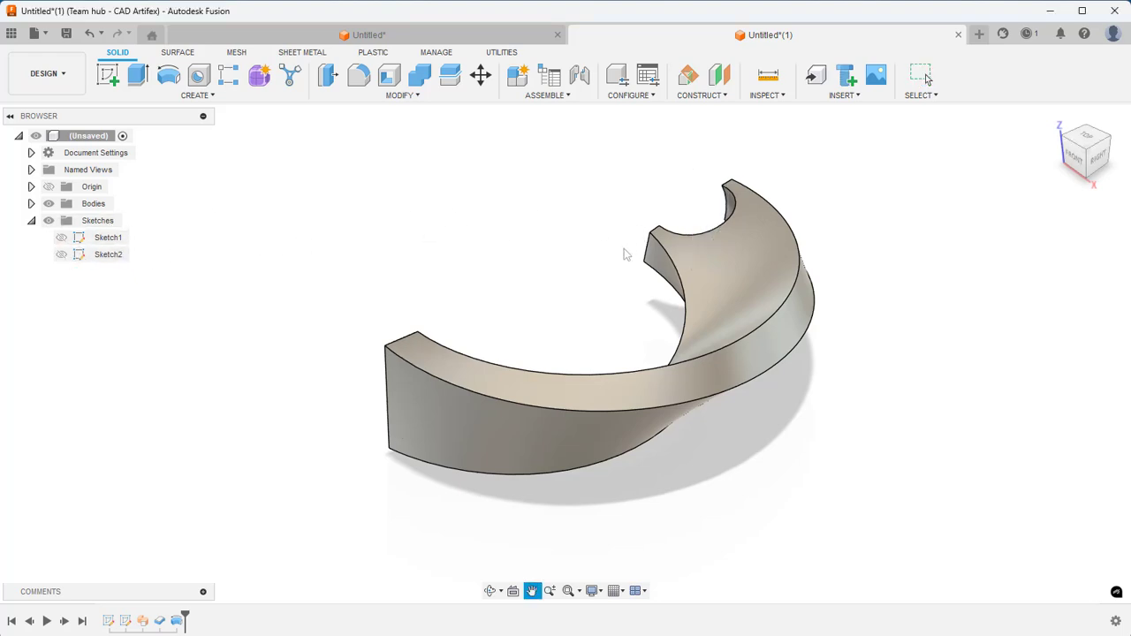
{"action": "middle_click_drag", "start_coordinate": [624, 250], "coordinate": [622, 253], "text": "shift"}
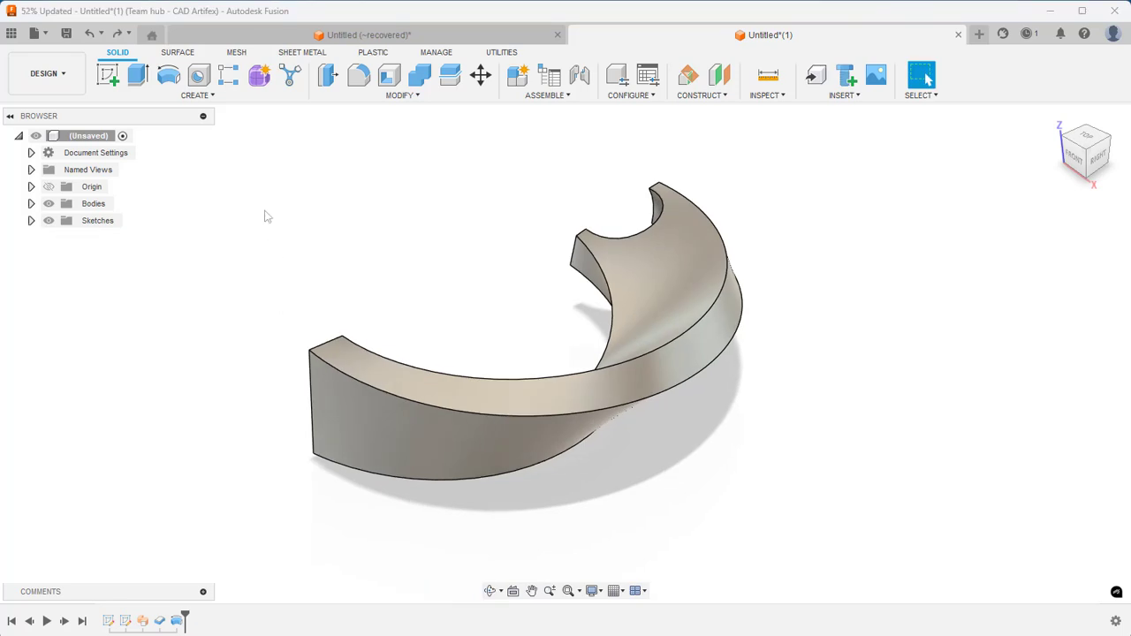
{"action": "left_click", "coordinate": [198, 95]}
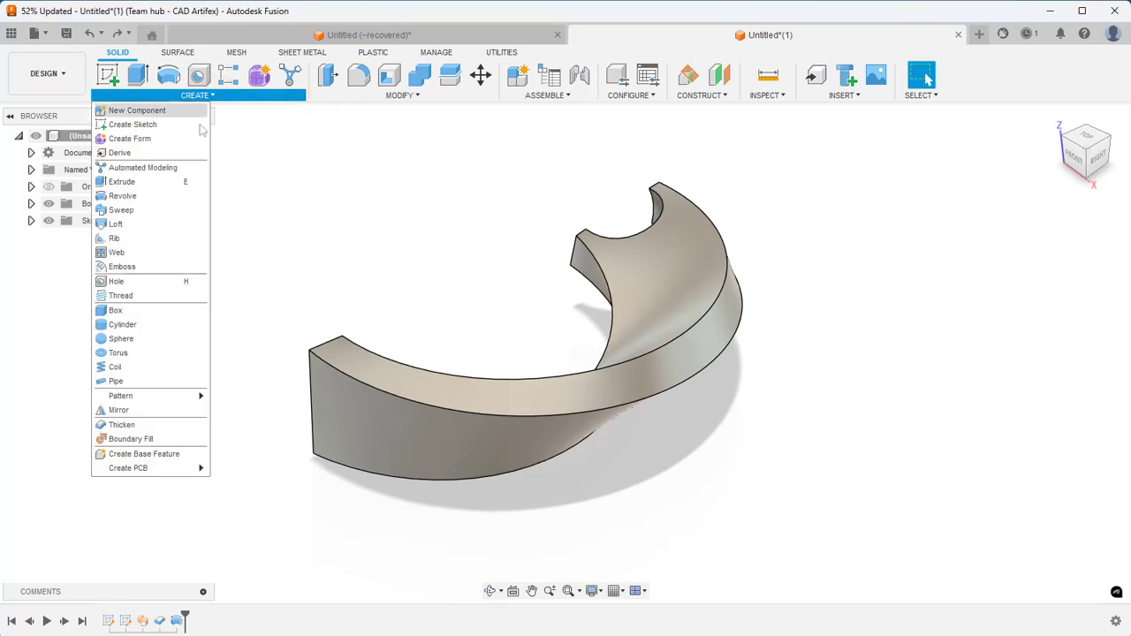
{"action": "mouse_move", "coordinate": [150, 395]}
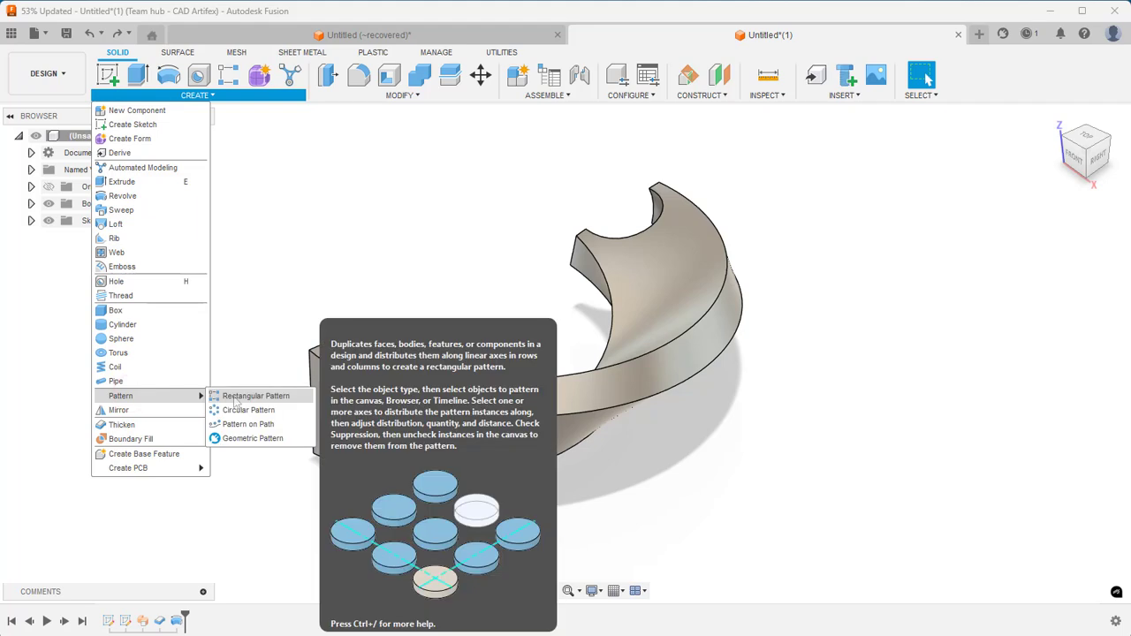
{"action": "left_click", "coordinate": [261, 425]}
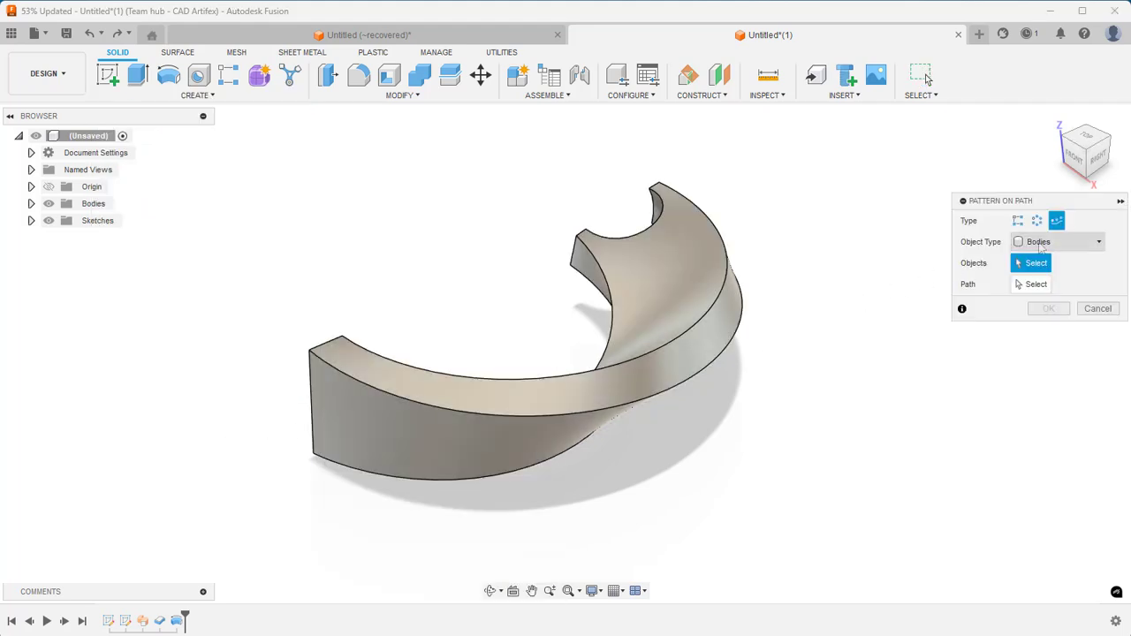
{"action": "left_click", "coordinate": [1041, 249]}
{"action": "left_click", "coordinate": [1032, 287]}
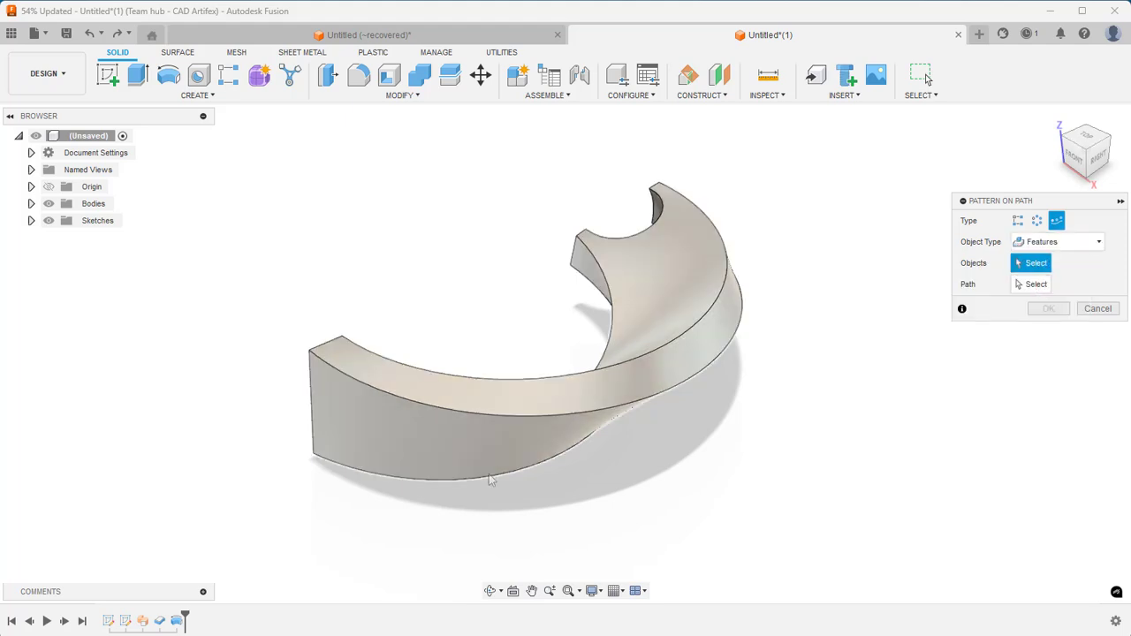
{"action": "left_click", "coordinate": [177, 623]}
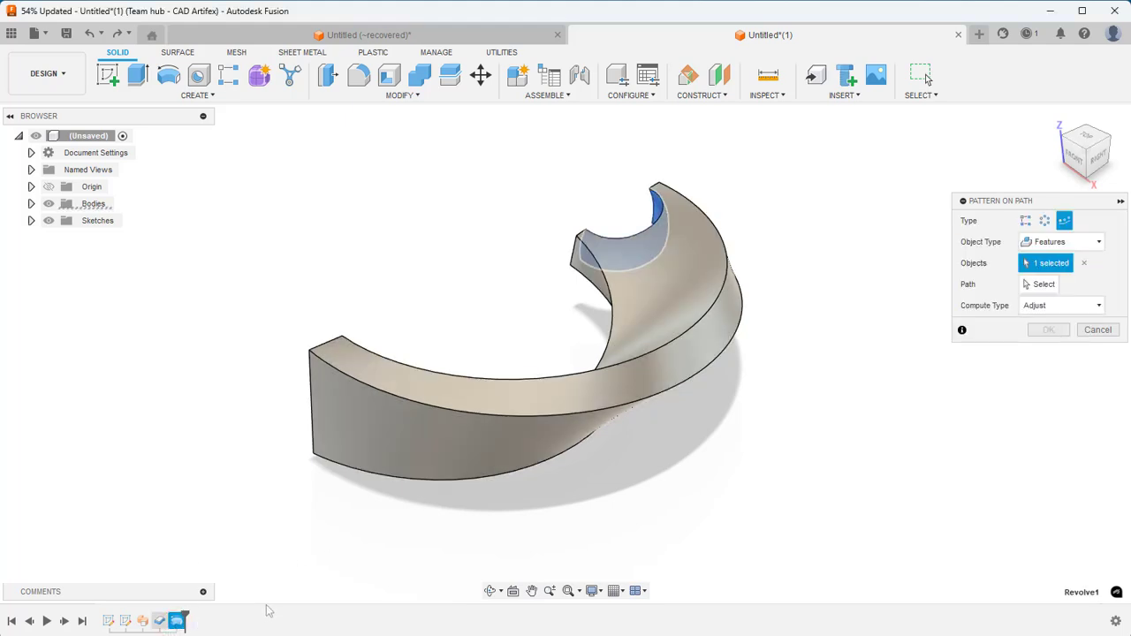
{"action": "left_click", "coordinate": [1036, 284]}
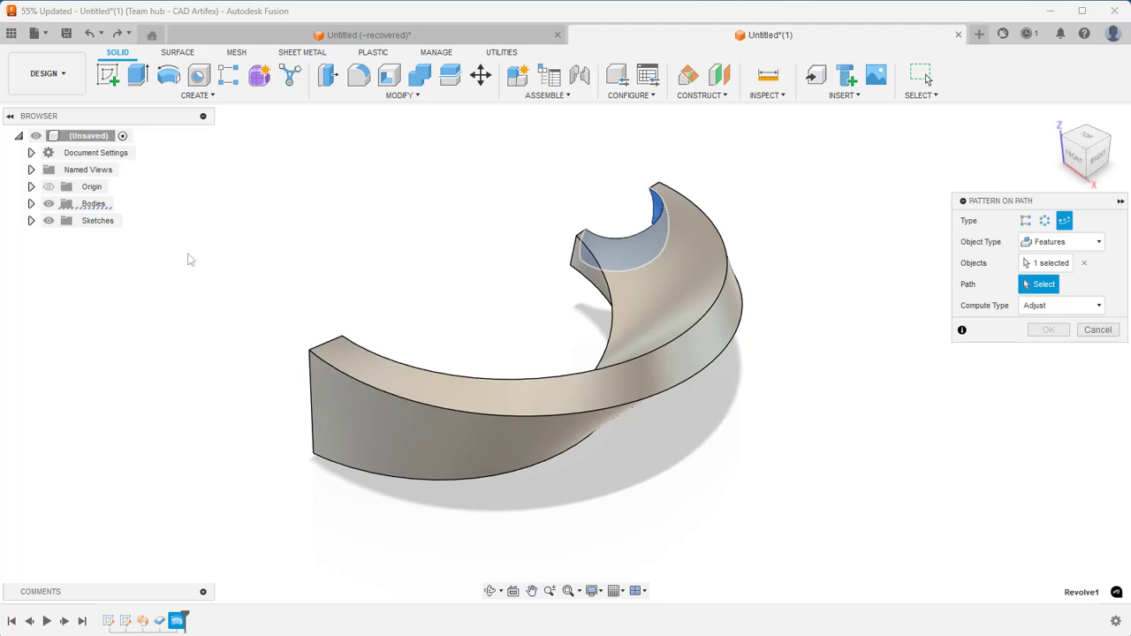
{"action": "left_click", "coordinate": [31, 221]}
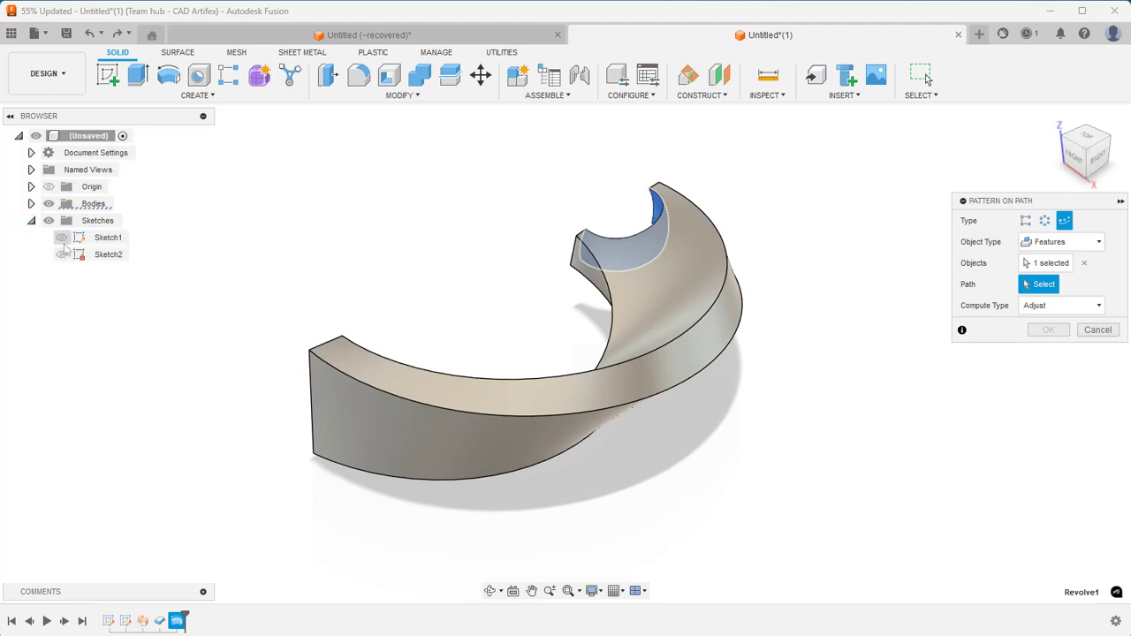
{"action": "left_click", "coordinate": [61, 237]}
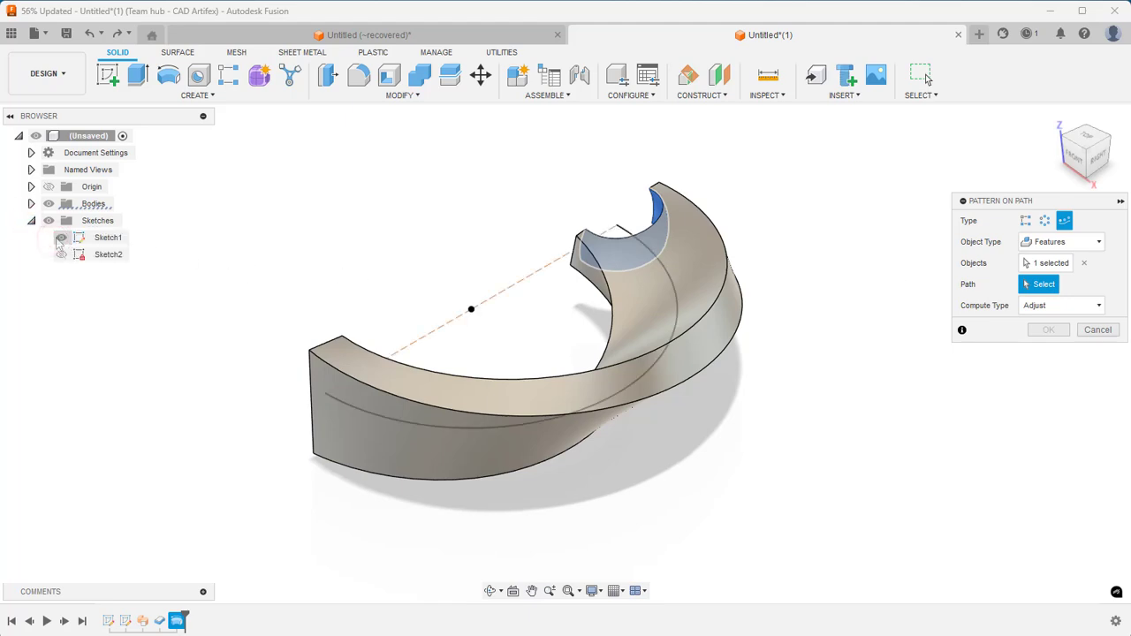
{"action": "left_click", "coordinate": [677, 299]}
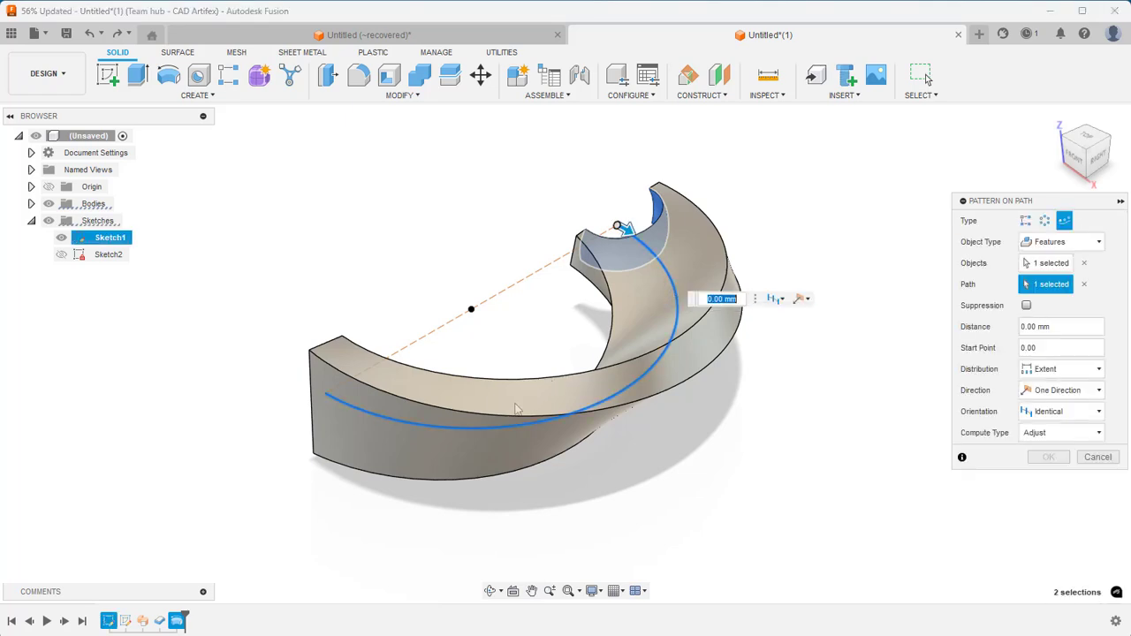
Extend the cut pattern along the whole arc to 15.708 mm with a quantity of 7, create it, and hide Sketch1.
{"action": "middle_click_drag", "start_coordinate": [525, 388], "coordinate": [584, 423], "text": "shift"}
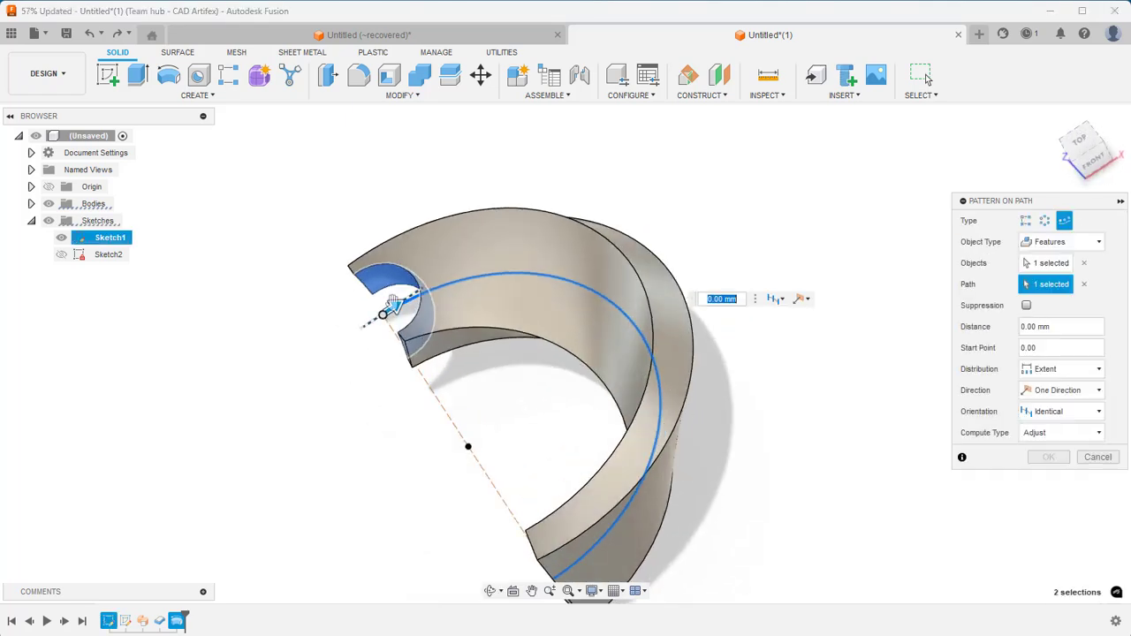
{"action": "left_click_drag", "start_coordinate": [394, 303], "coordinate": [610, 319]}
{"action": "middle_click_drag", "start_coordinate": [657, 355], "coordinate": [647, 339]}
{"action": "left_click_drag", "start_coordinate": [645, 344], "coordinate": [535, 566]}
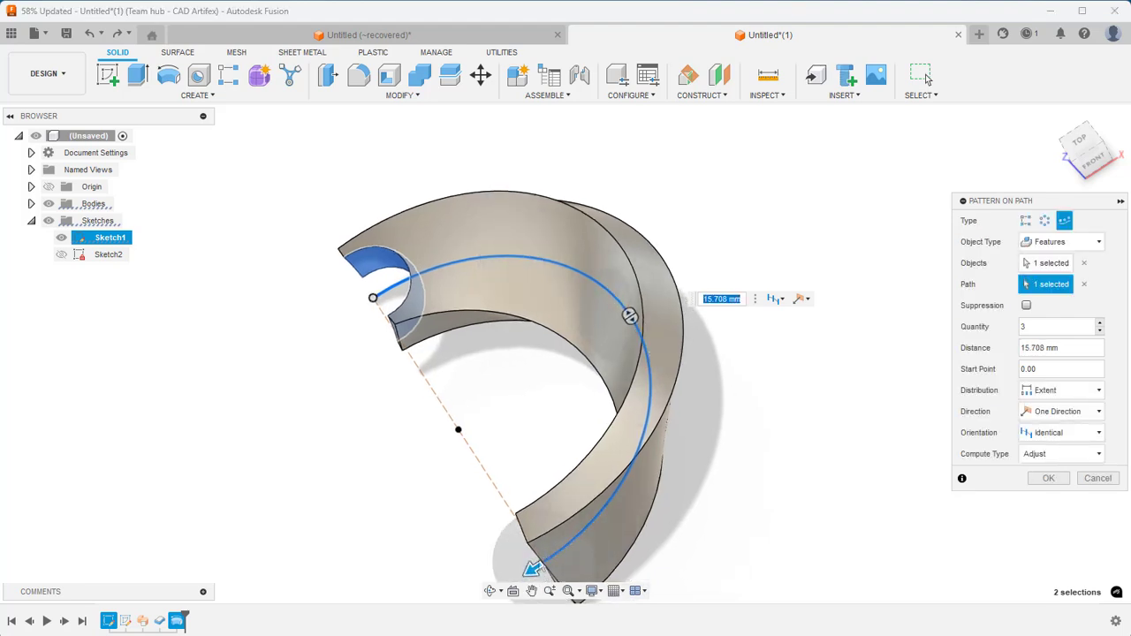
{"action": "left_click", "coordinate": [1035, 326]}
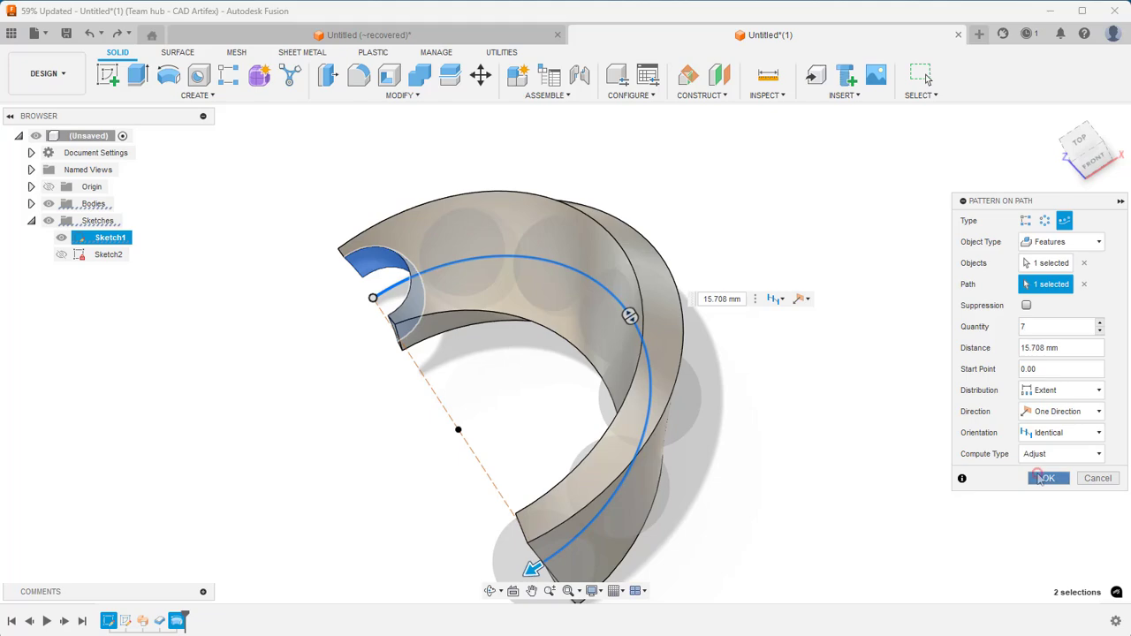
{"action": "left_click", "coordinate": [1043, 478]}
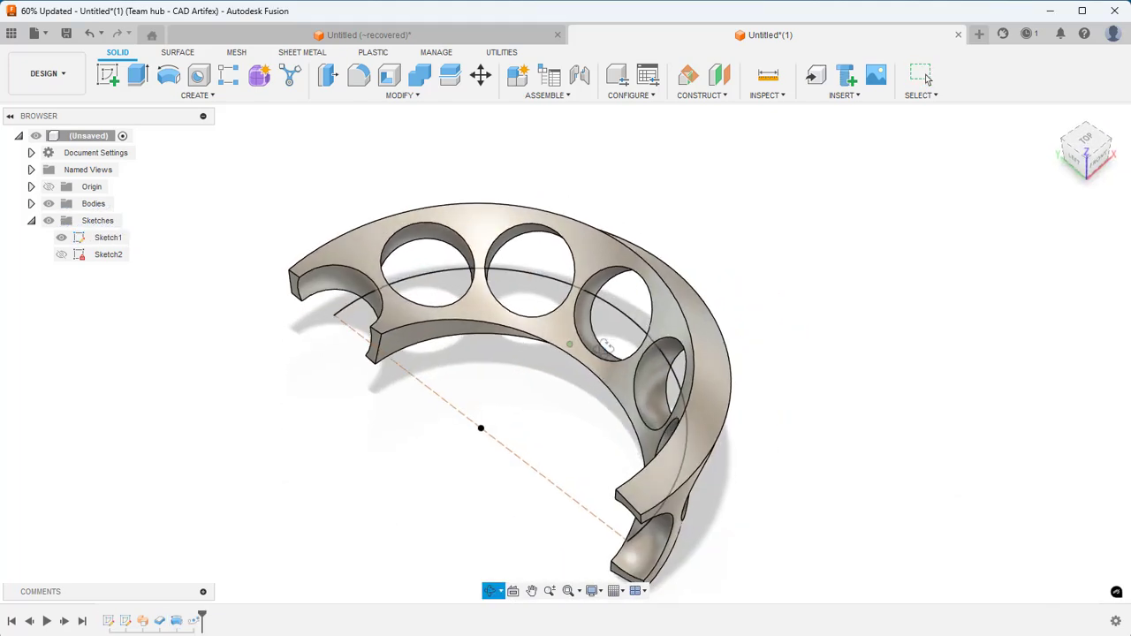
{"action": "left_click", "coordinate": [61, 237]}
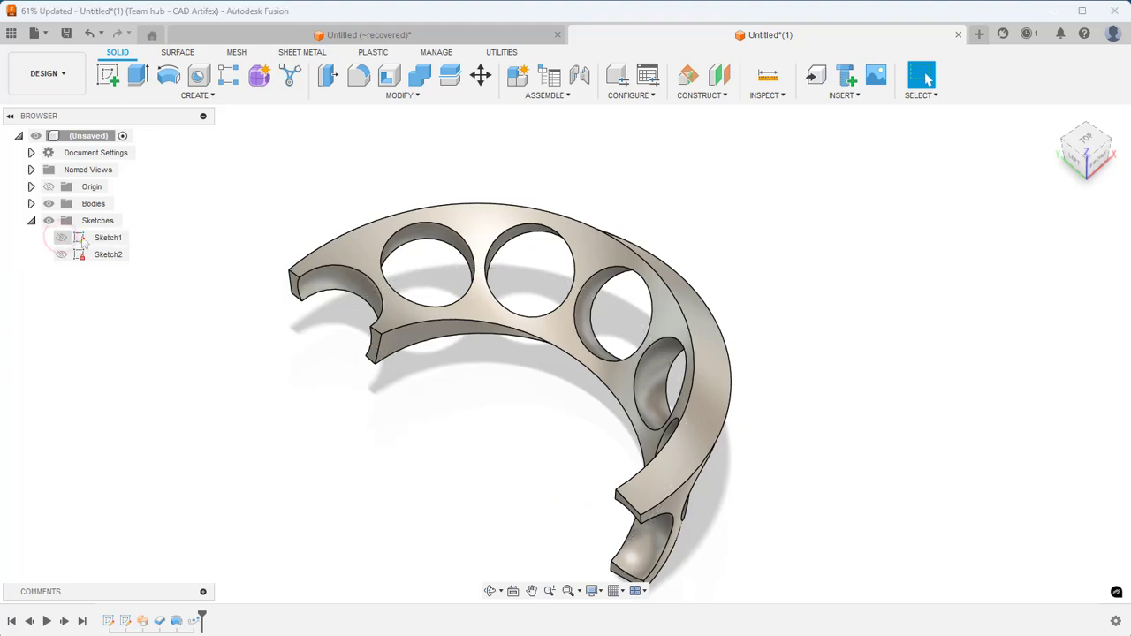
Start a constant-radius fillet on both rim edges of one half-round end cutout and the three holes nearest it.
{"action": "left_click", "coordinate": [359, 75]}
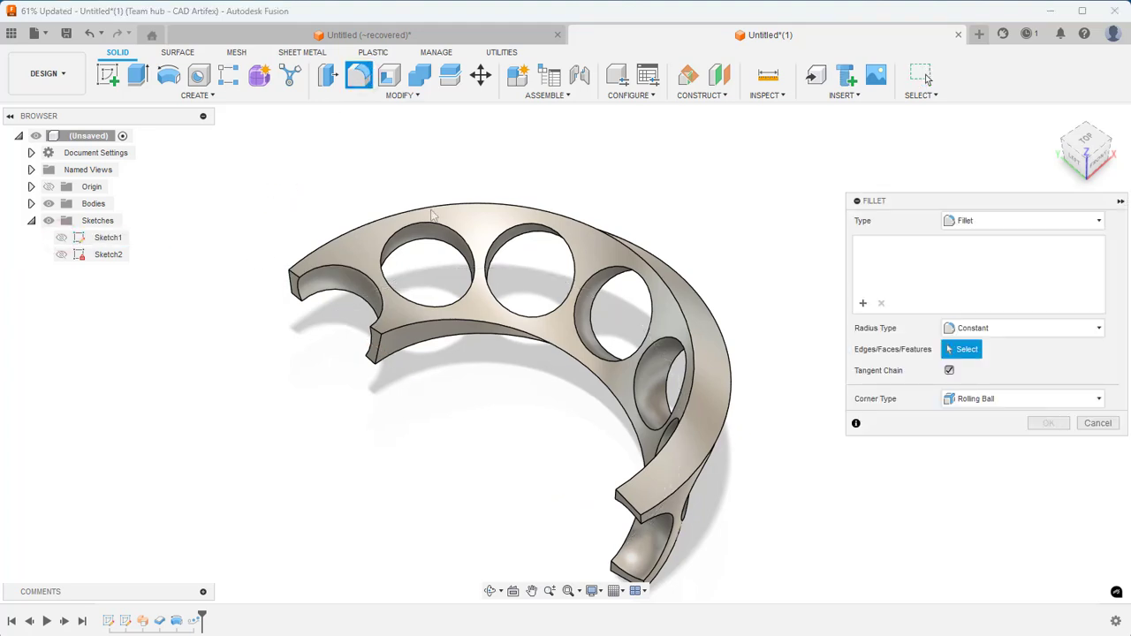
{"action": "left_click", "coordinate": [431, 230]}
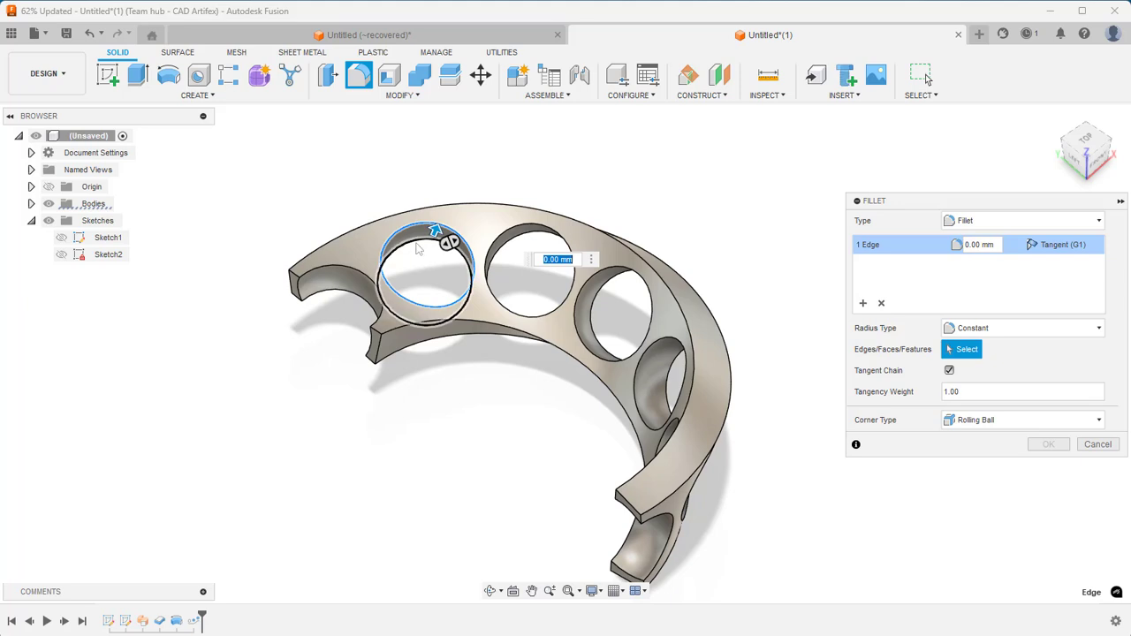
{"action": "left_click", "coordinate": [417, 249]}
{"action": "left_click", "coordinate": [367, 278]}
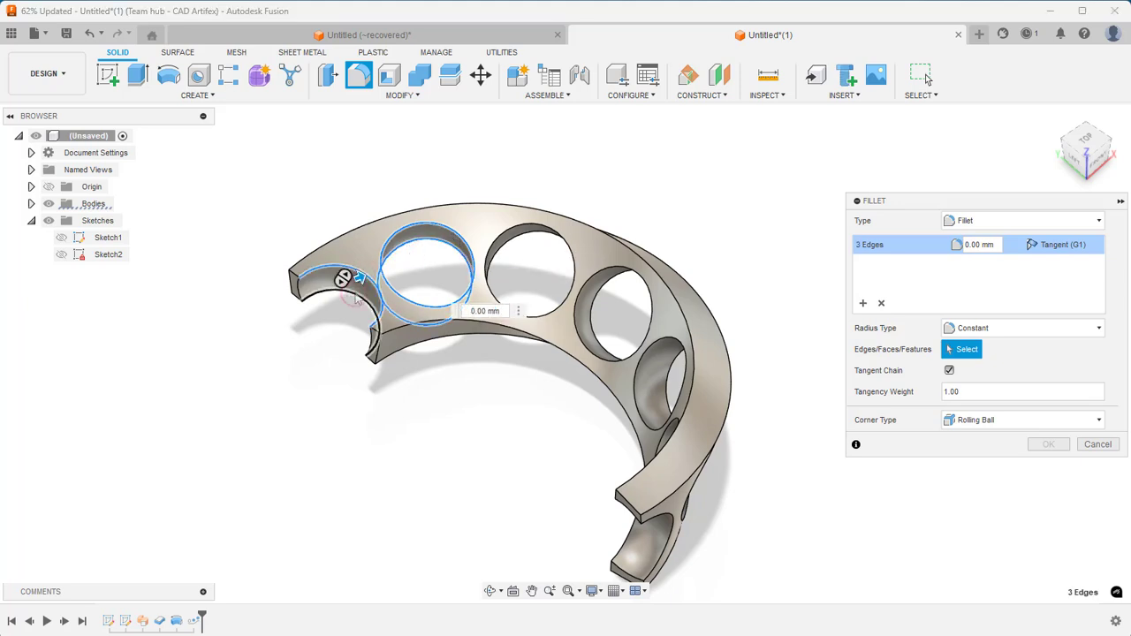
{"action": "left_click", "coordinate": [345, 293]}
{"action": "left_click", "coordinate": [519, 225]}
{"action": "left_click", "coordinate": [510, 253]}
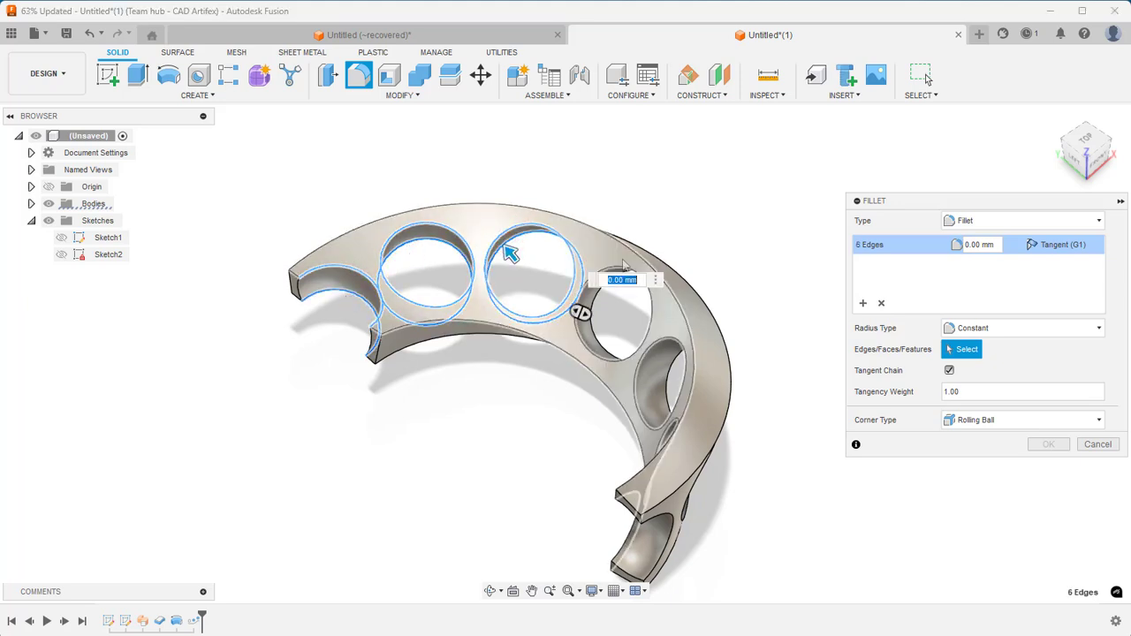
{"action": "left_click", "coordinate": [621, 274]}
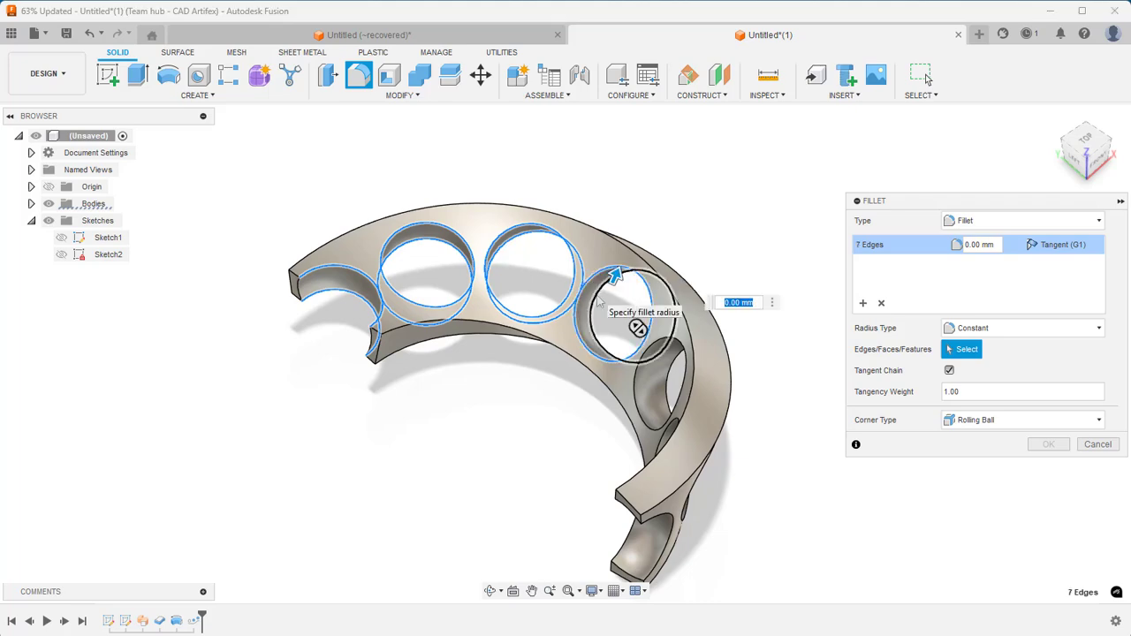
{"action": "left_click", "coordinate": [594, 298]}
Add both rim edges of the remaining two holes and the other end's half-round cutout to the fillet selection.
{"action": "middle_click_drag", "start_coordinate": [624, 323], "coordinate": [683, 346], "text": "shift"}
{"action": "left_click", "coordinate": [654, 310]}
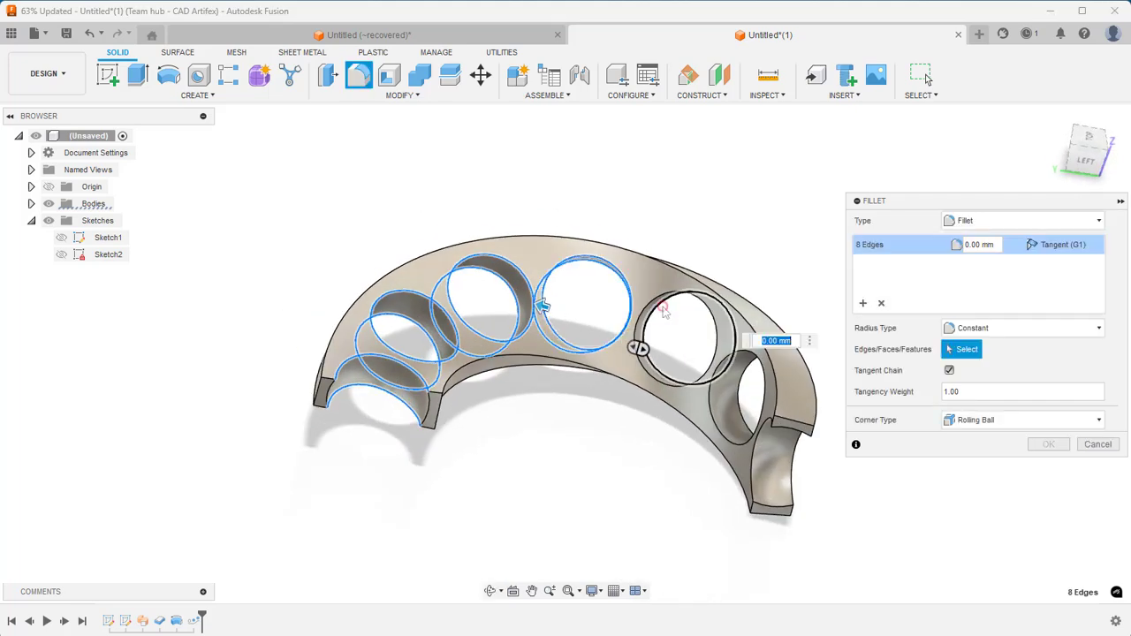
{"action": "left_click", "coordinate": [641, 315]}
{"action": "left_click", "coordinate": [741, 393]}
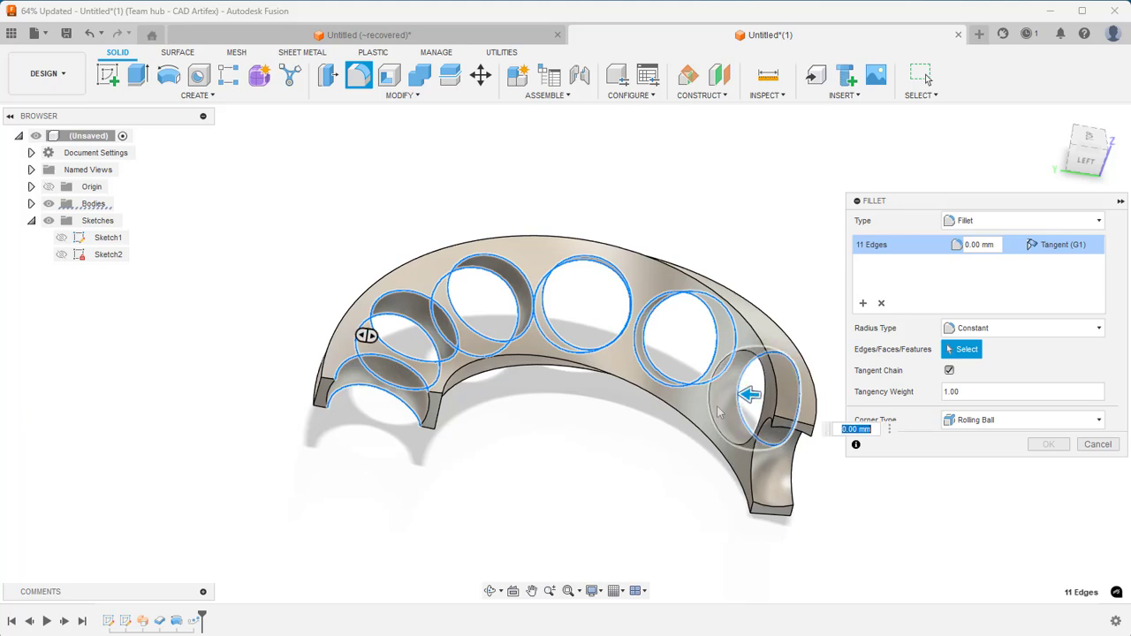
{"action": "left_click", "coordinate": [713, 406]}
{"action": "left_click", "coordinate": [757, 453]}
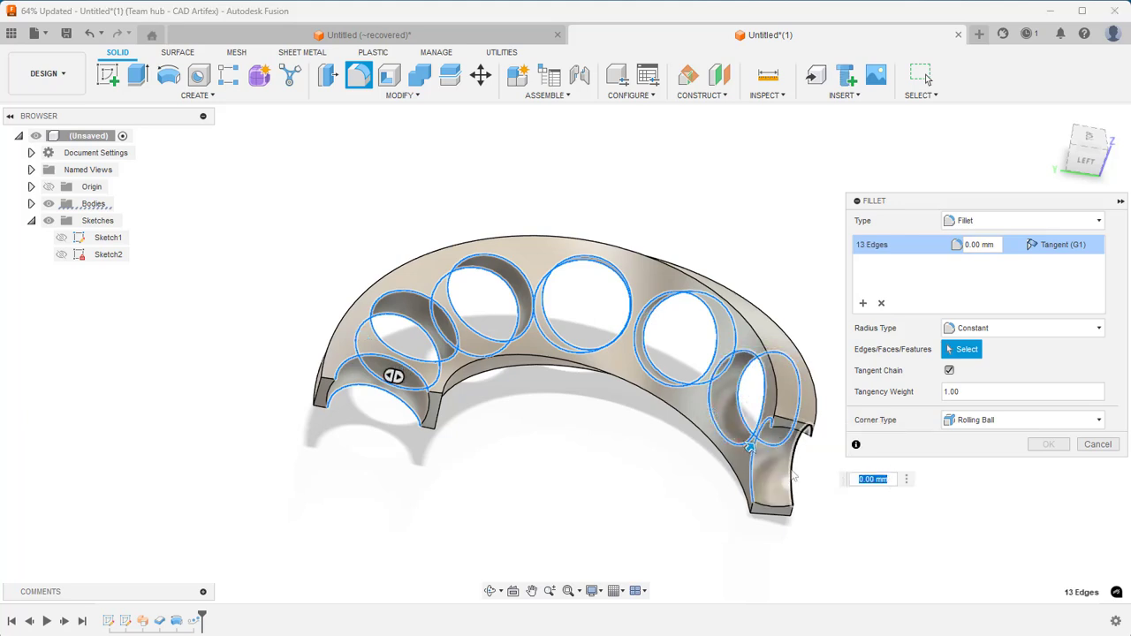
{"action": "left_click", "coordinate": [807, 468]}
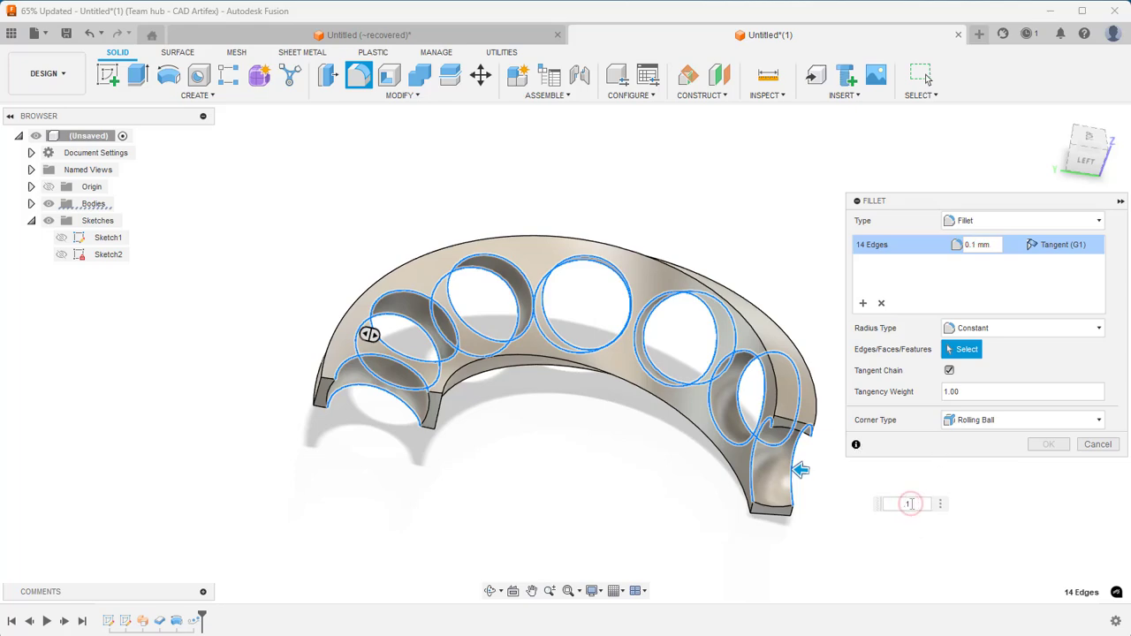
Set the fillet radius of the cutout rim edges to 0.05 mm.
{"action": "middle_click_drag", "start_coordinate": [707, 424], "coordinate": [741, 442], "text": "shift"}
{"action": "left_click", "coordinate": [916, 500]}
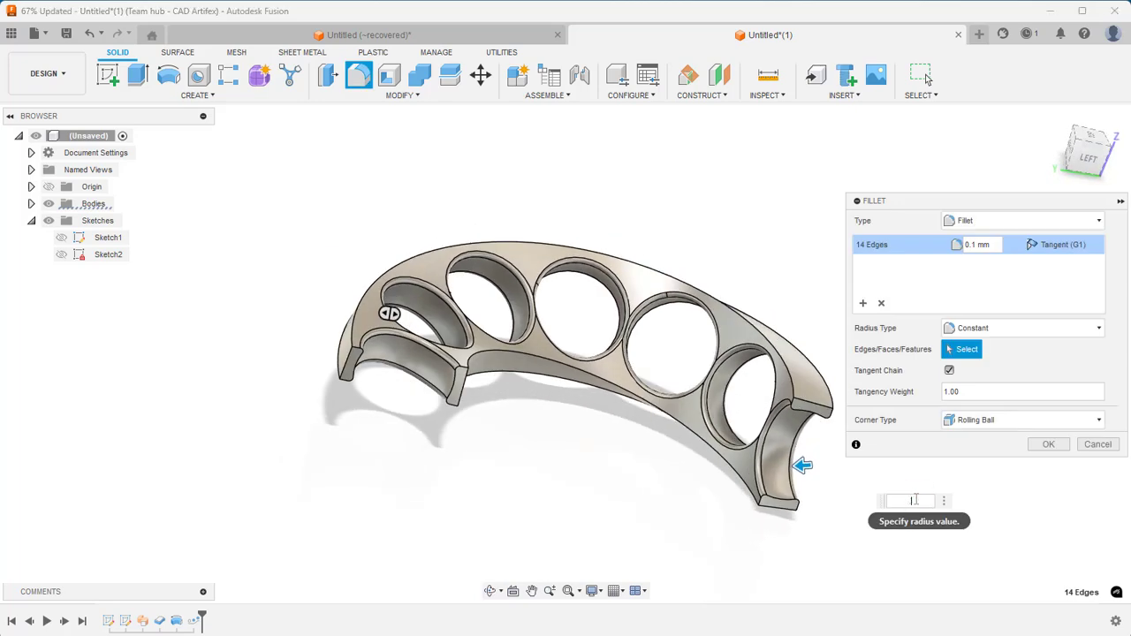
{"action": "type", "text": "05"}
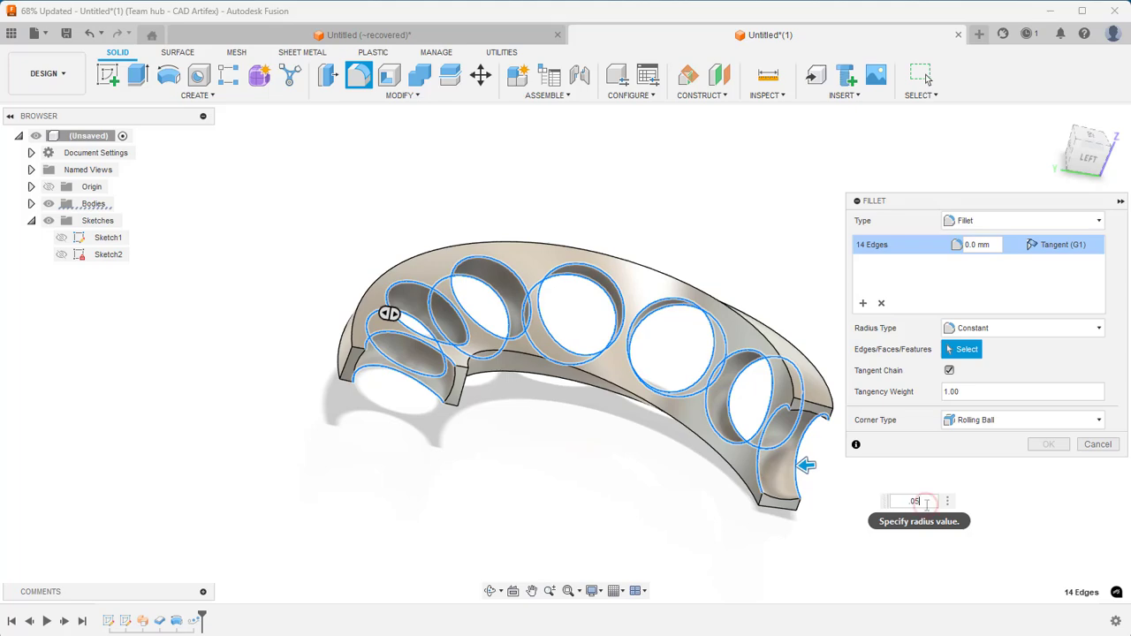
{"action": "left_click", "coordinate": [1053, 122]}
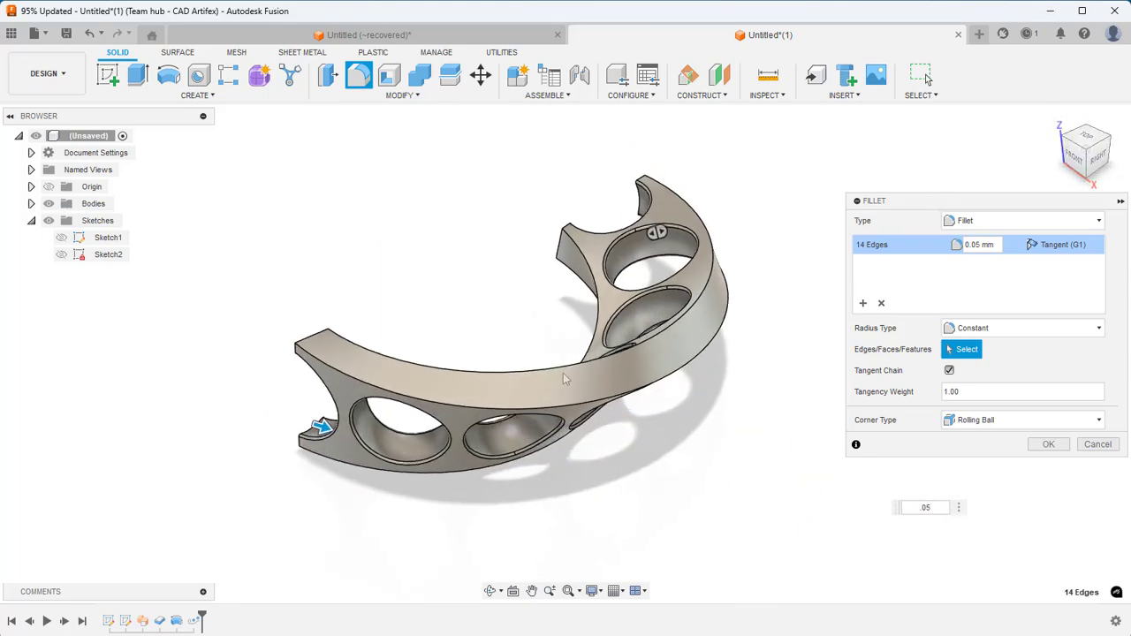
Add a second selection set with the band's four long outer and inner edges at 0.2 mm radius, and create the fillet.
{"action": "middle_click_drag", "start_coordinate": [537, 361], "coordinate": [700, 329], "text": "shift"}
{"action": "left_click", "coordinate": [861, 305]}
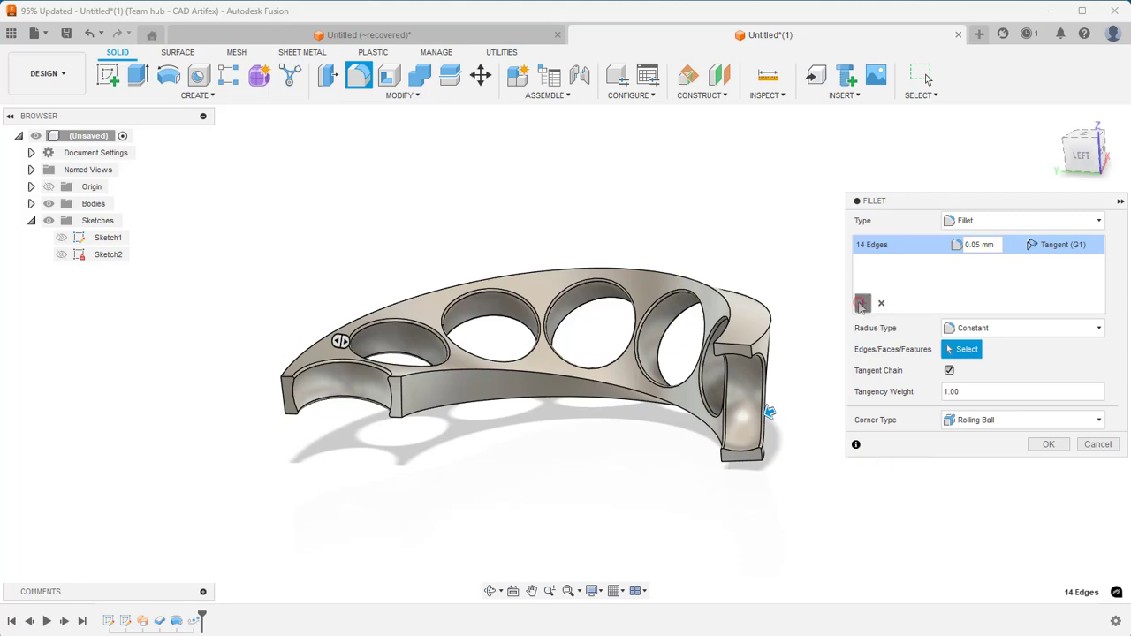
{"action": "middle_click_drag", "start_coordinate": [606, 348], "coordinate": [566, 364], "text": "shift"}
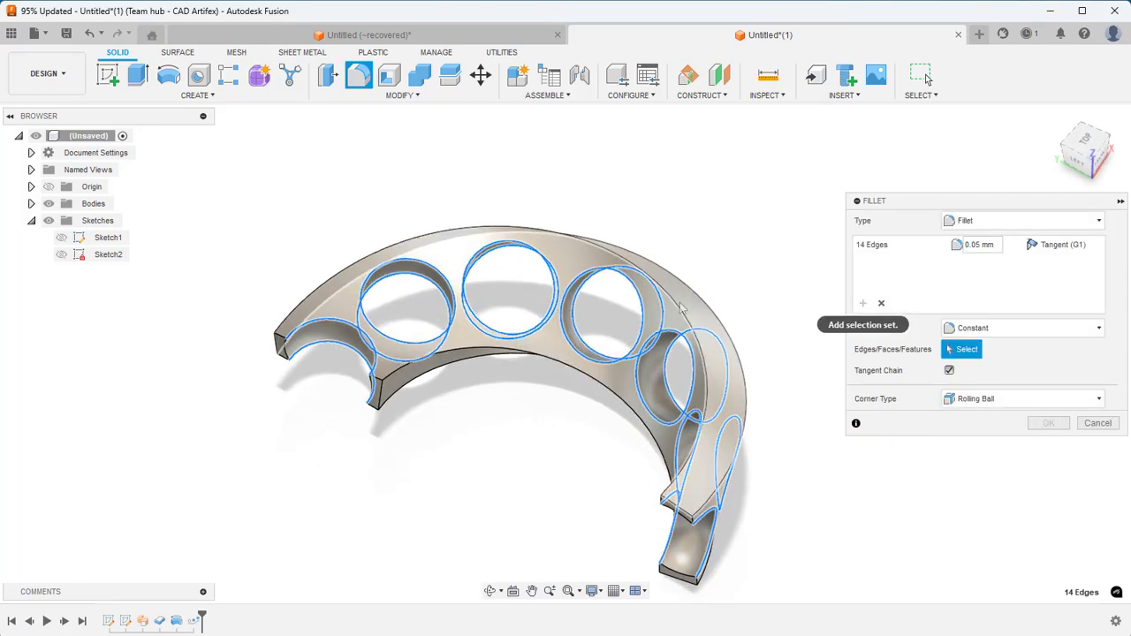
{"action": "left_click", "coordinate": [682, 307]}
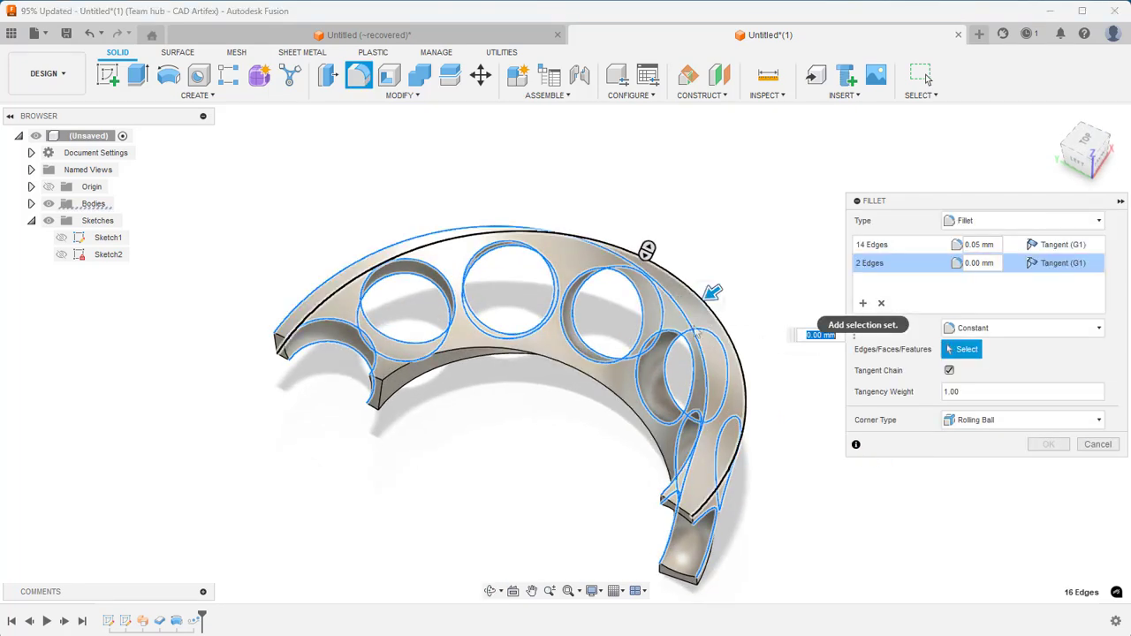
{"action": "left_click", "coordinate": [455, 368]}
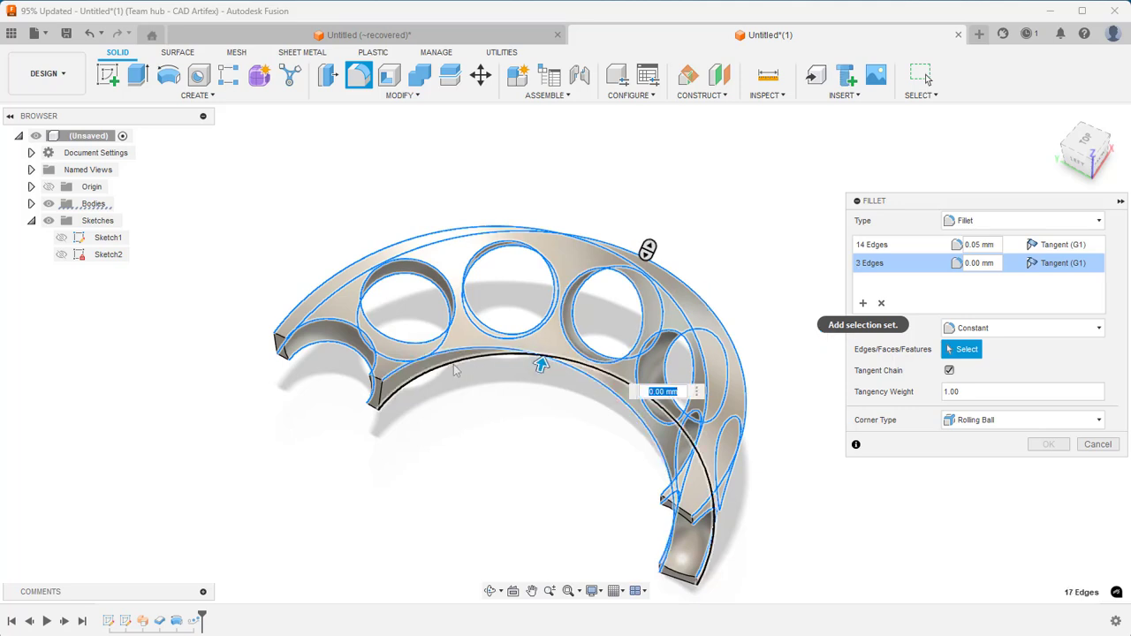
{"action": "left_click", "coordinate": [454, 369]}
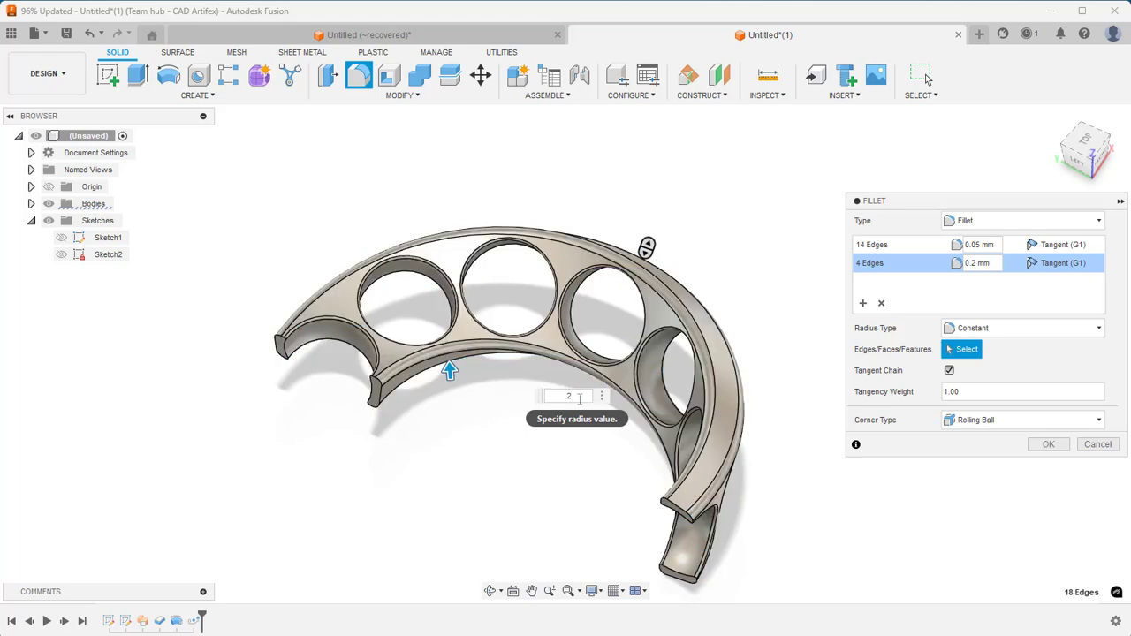
{"action": "left_click", "coordinate": [1046, 446]}
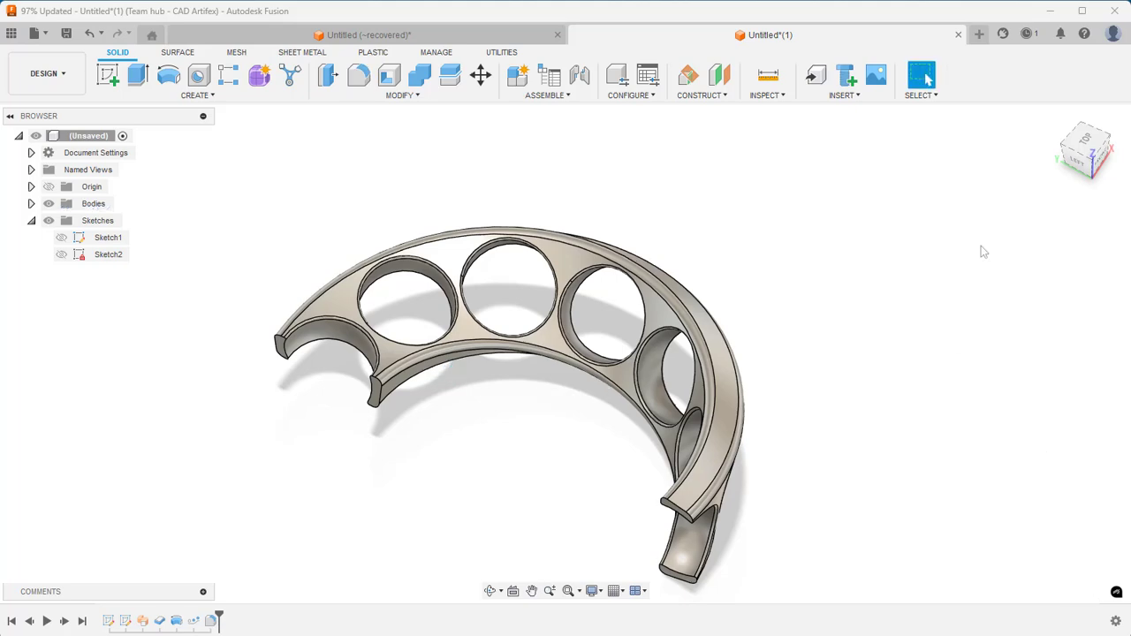
{"action": "left_click", "coordinate": [1054, 119]}
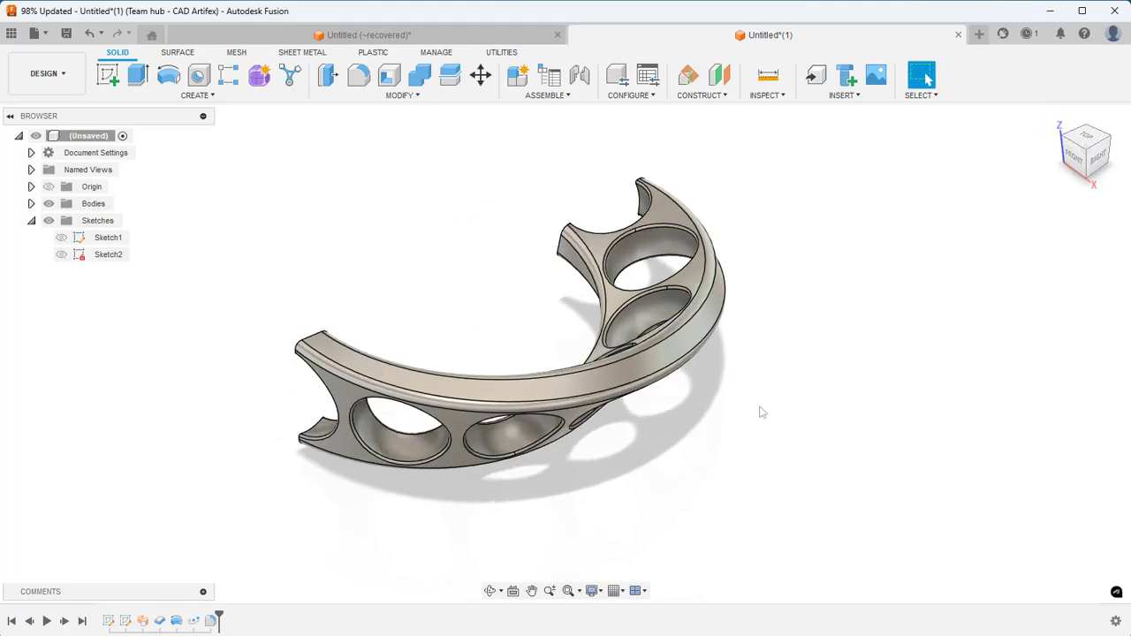
Start a Move/Copy of the fluted half band body, showing the origin and setting the pivot on the origin point.
{"action": "middle_click_drag", "start_coordinate": [757, 409], "coordinate": [783, 434]}
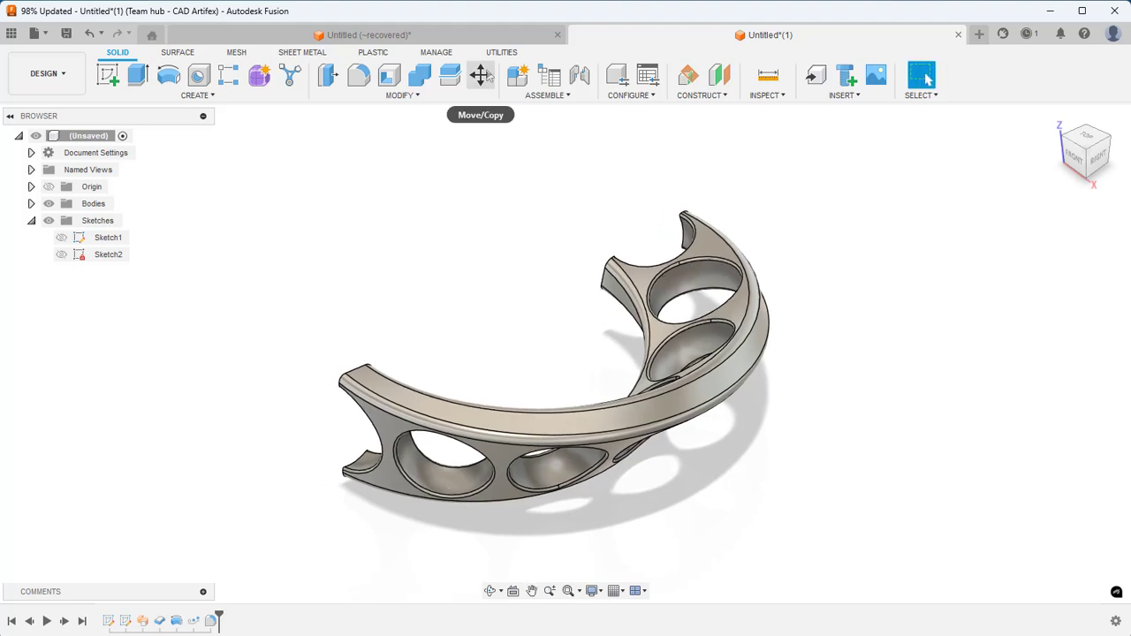
{"action": "key", "text": "m"}
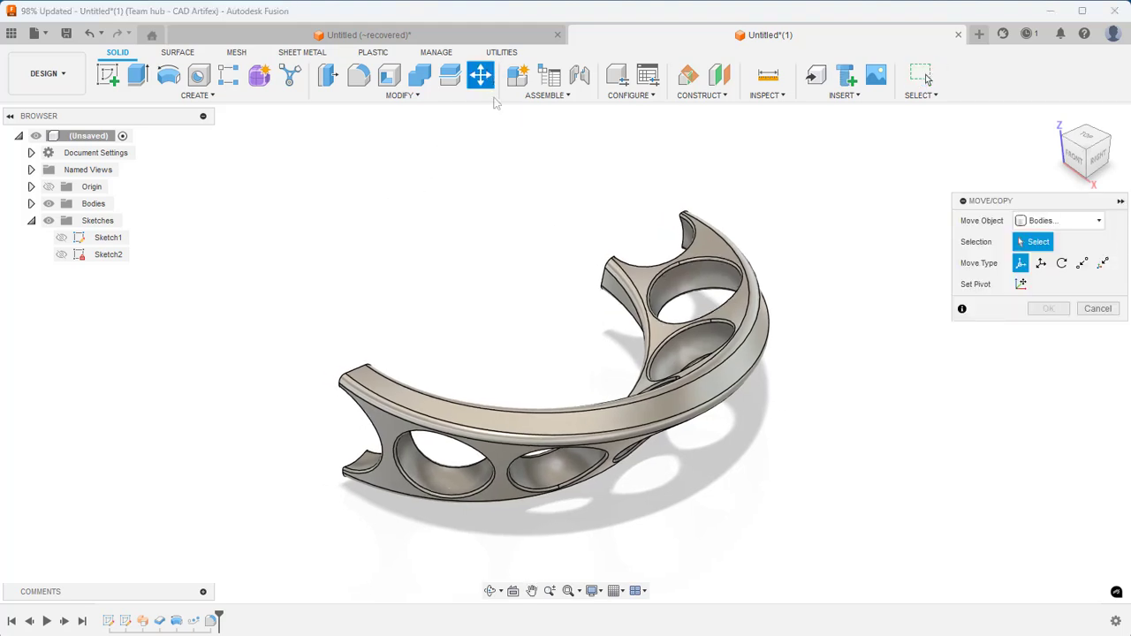
{"action": "left_click", "coordinate": [642, 281]}
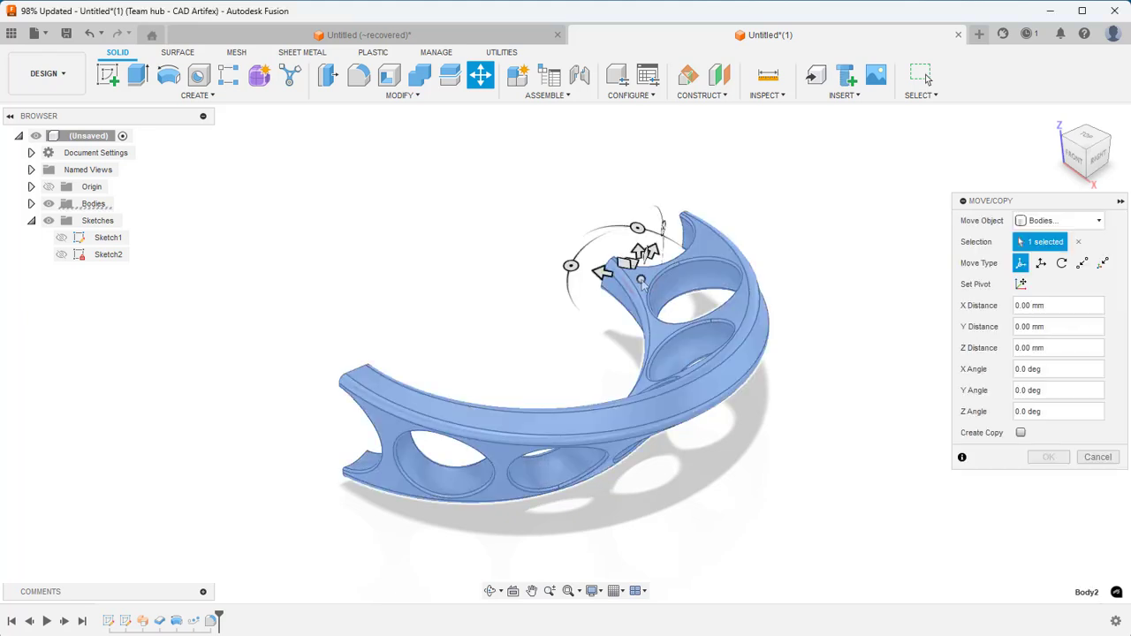
{"action": "left_click", "coordinate": [1020, 284]}
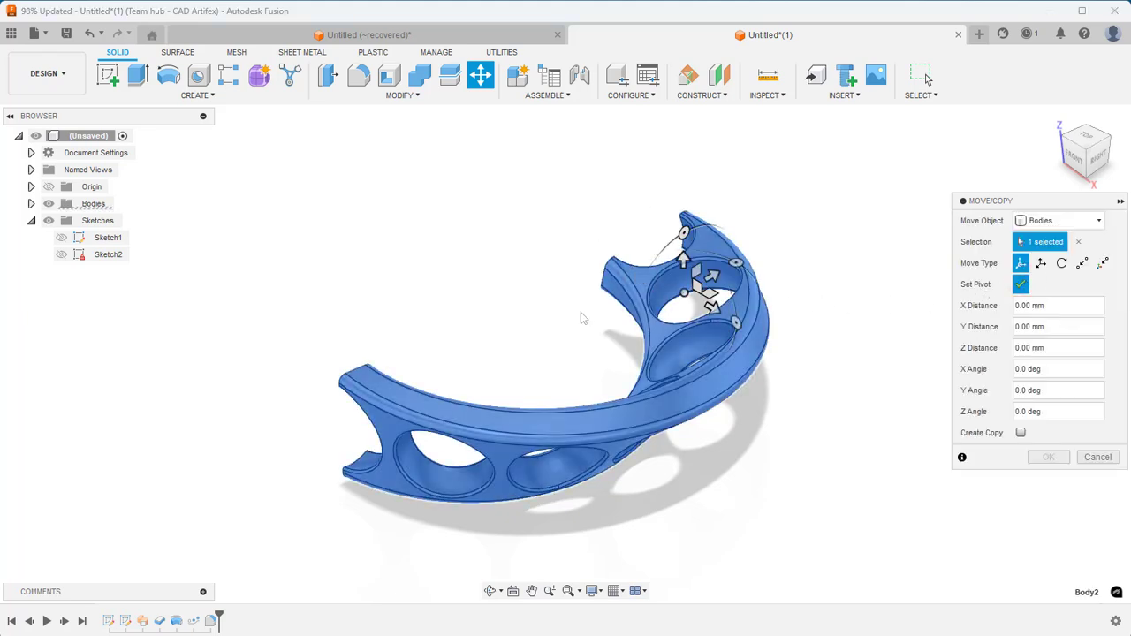
{"action": "left_click", "coordinate": [49, 186]}
{"action": "left_click", "coordinate": [500, 336]}
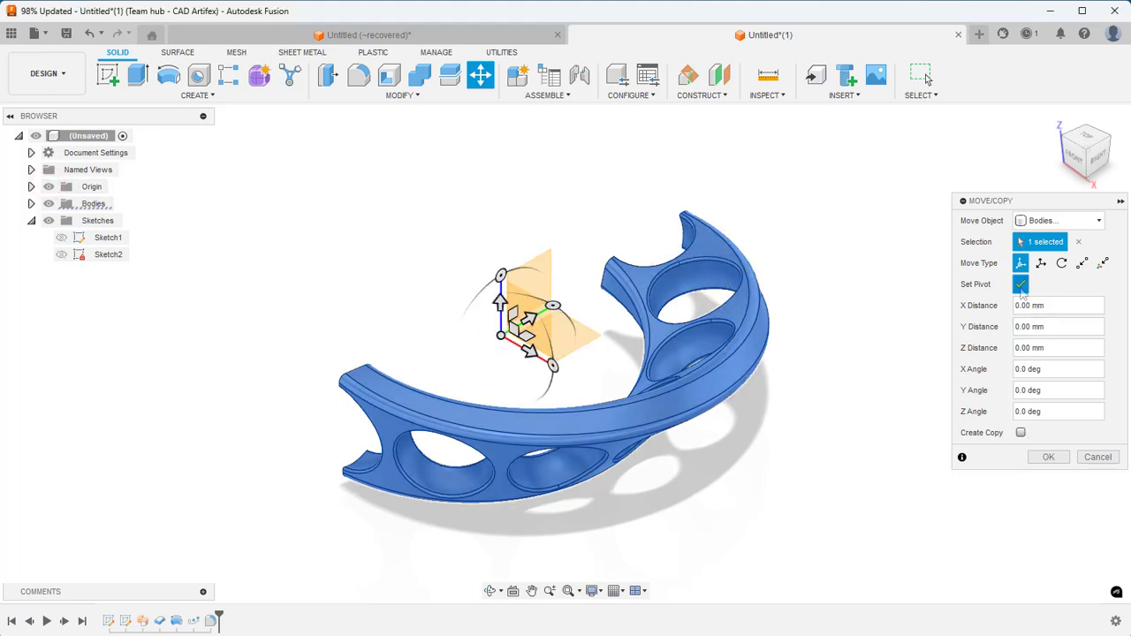
{"action": "left_click", "coordinate": [1022, 286]}
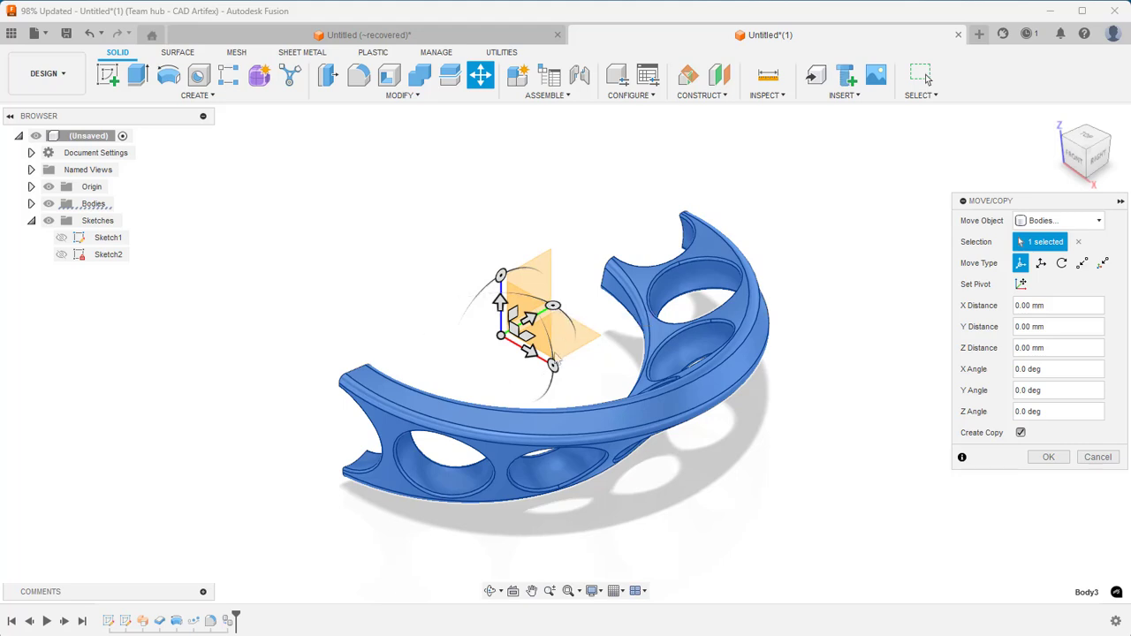
Create a copy of the half band rotated 180 degrees about the Y axis to close the ring.
{"action": "left_click", "coordinate": [551, 366]}
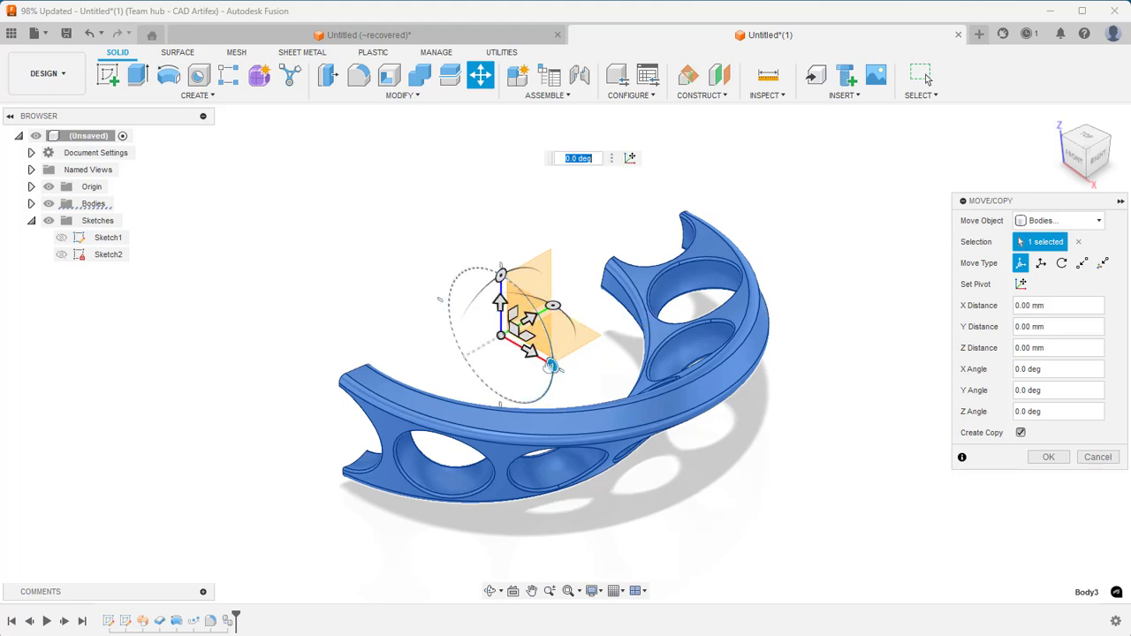
{"action": "type", "text": "18"}
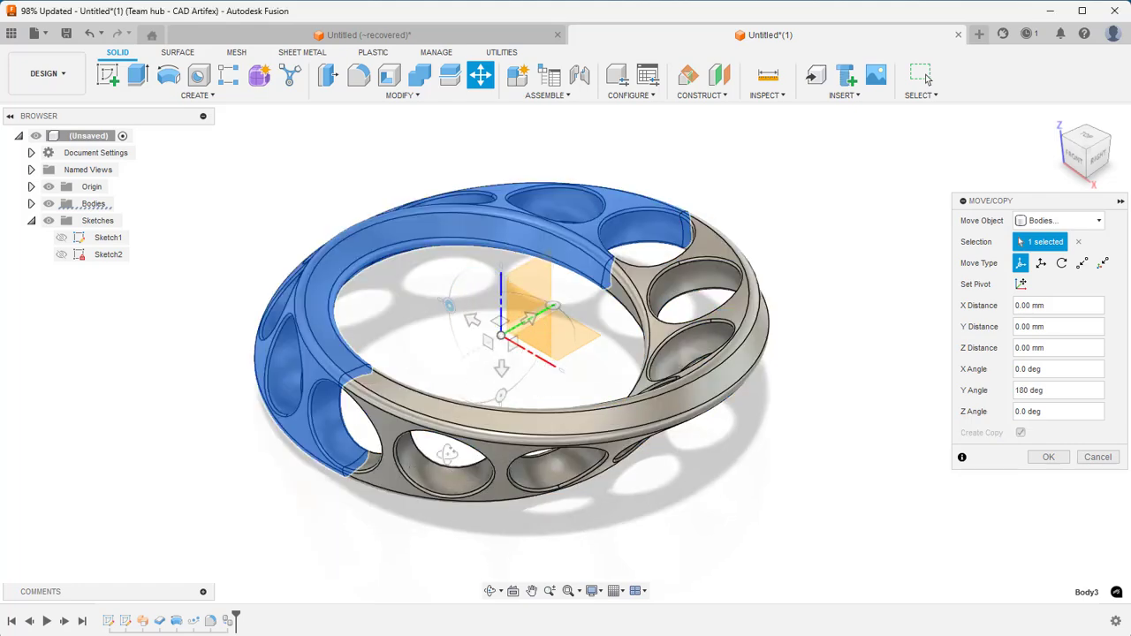
{"action": "middle_click_drag", "start_coordinate": [449, 466], "coordinate": [503, 458], "text": "shift"}
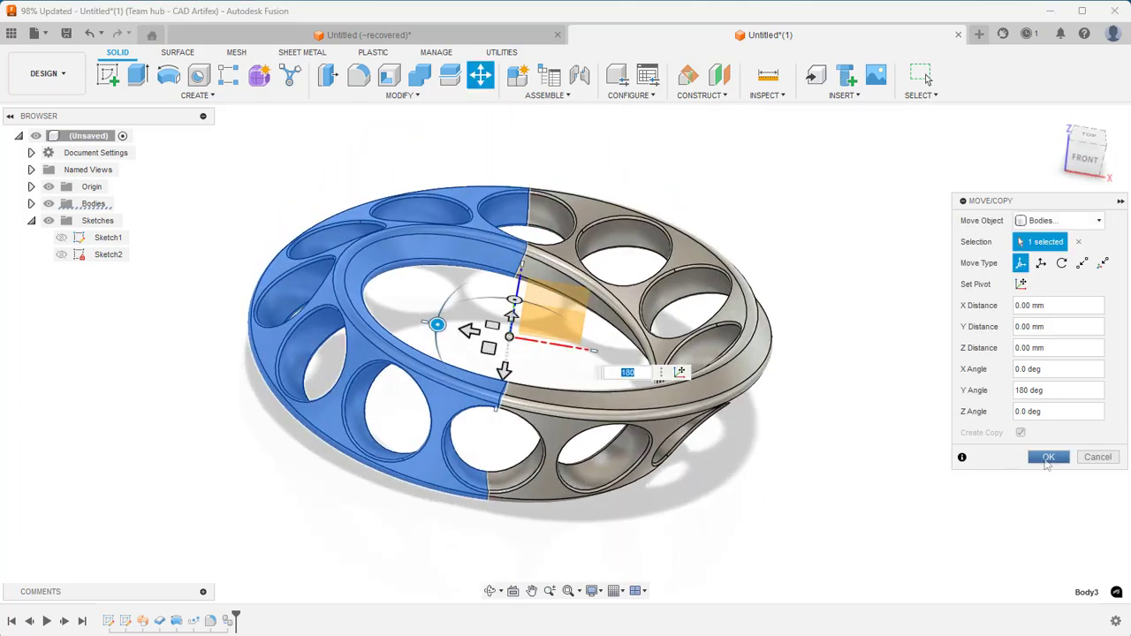
{"action": "left_click", "coordinate": [1048, 457]}
{"action": "left_click", "coordinate": [1054, 117]}
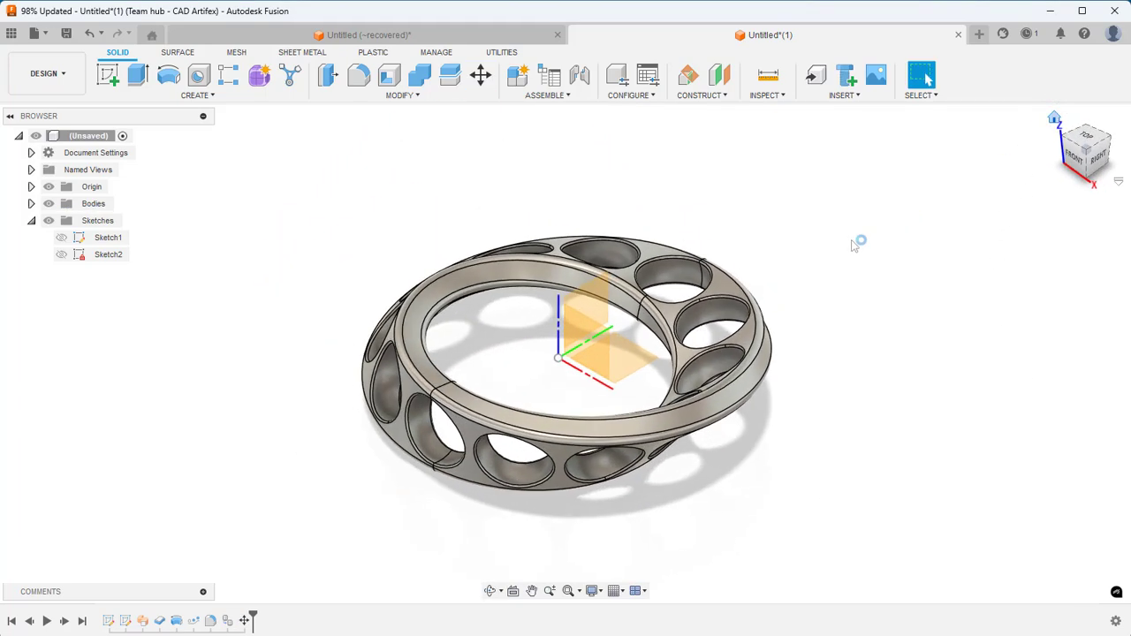
Join the copied half band and the original half band into one ring body with Combine.
{"action": "left_click", "coordinate": [415, 79]}
{"action": "left_click", "coordinate": [623, 274]}
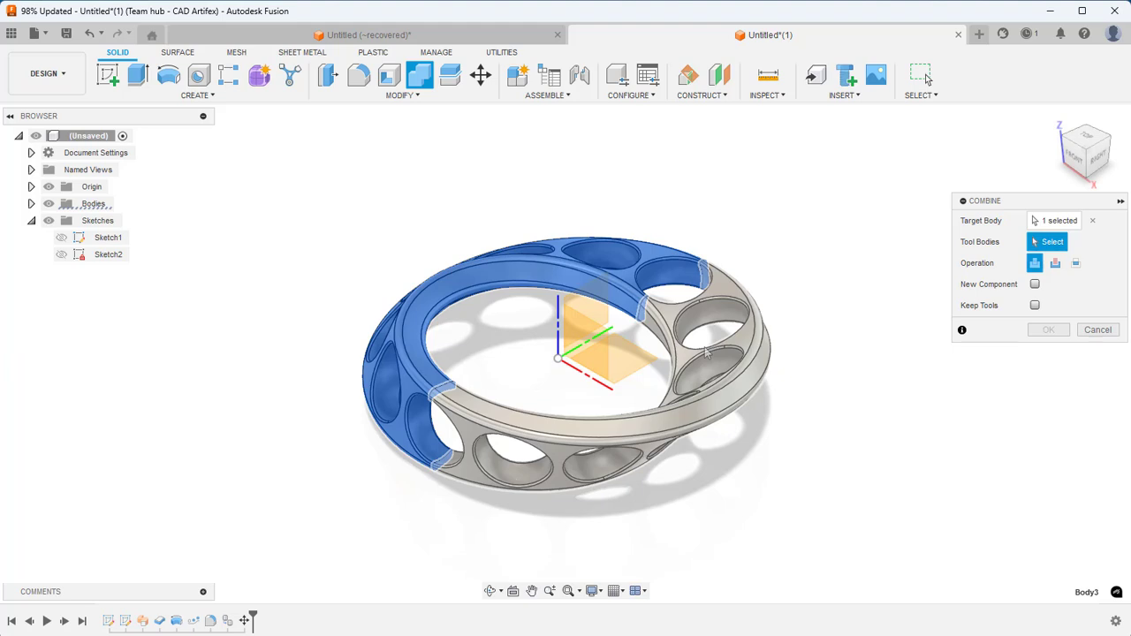
{"action": "left_click", "coordinate": [586, 412]}
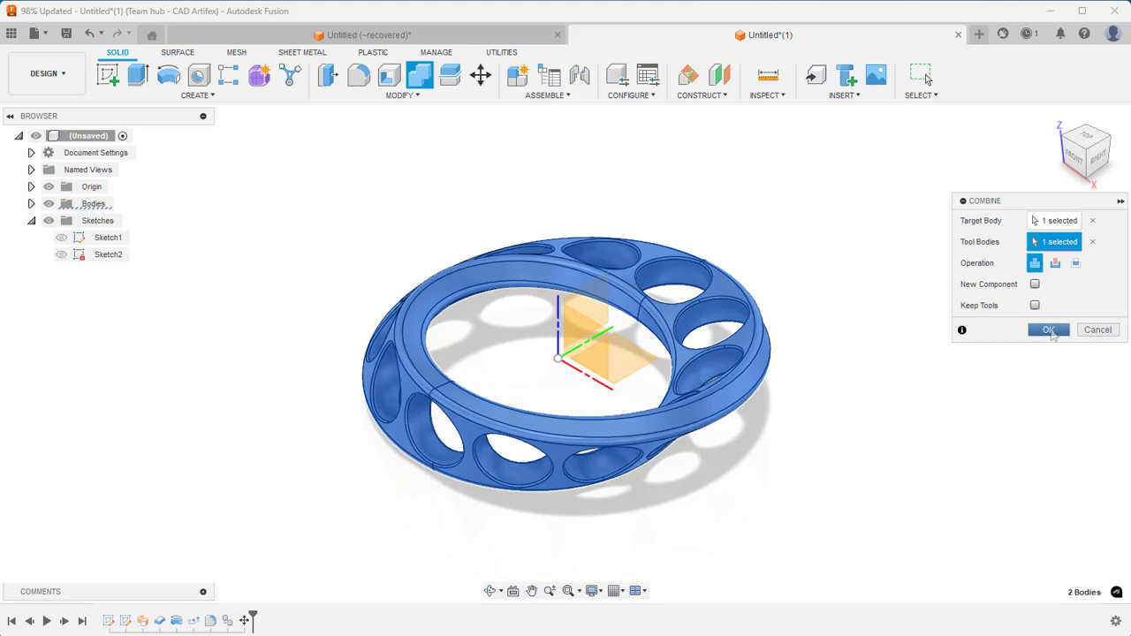
{"action": "left_click", "coordinate": [1049, 331]}
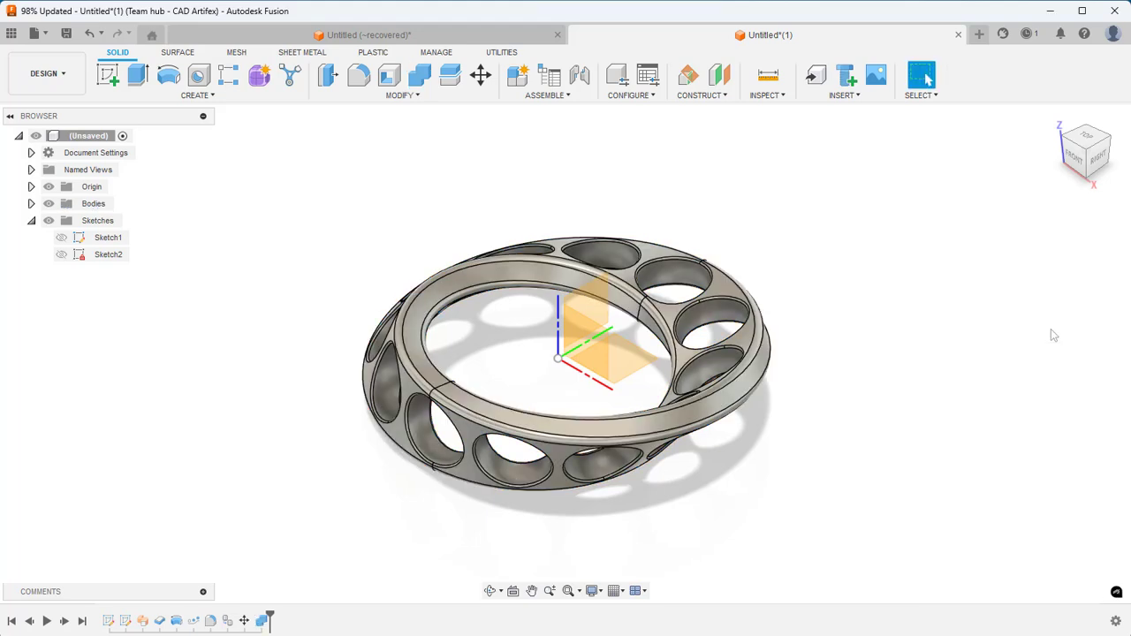
Start a Move/Copy of the joined ring body with its pivot set on the origin point.
{"action": "left_click", "coordinate": [481, 76]}
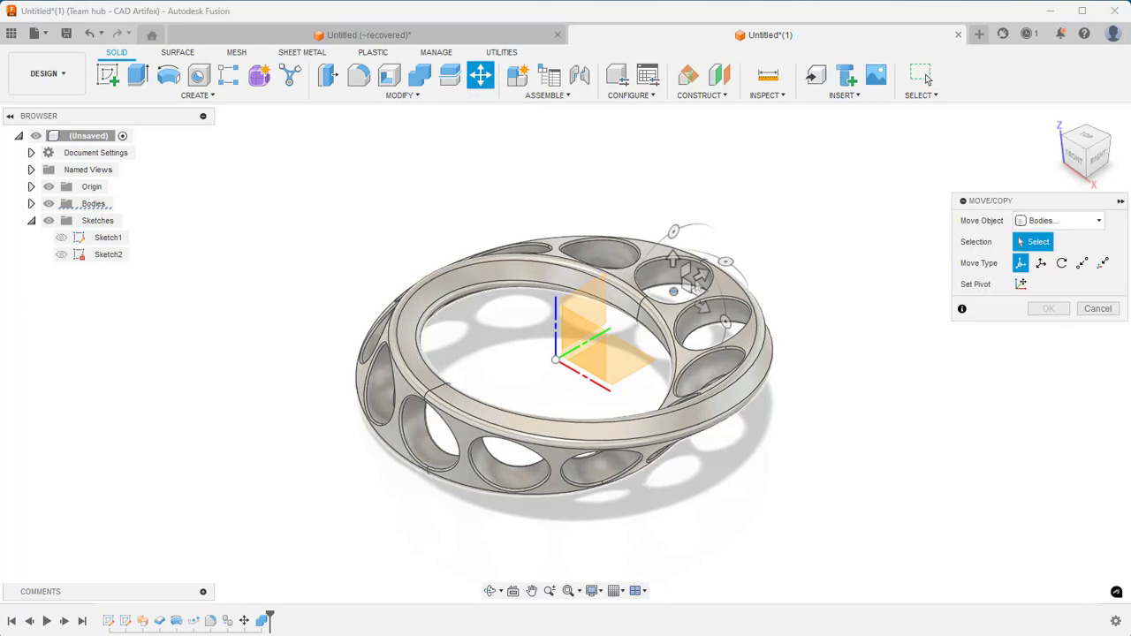
{"action": "left_click", "coordinate": [710, 272]}
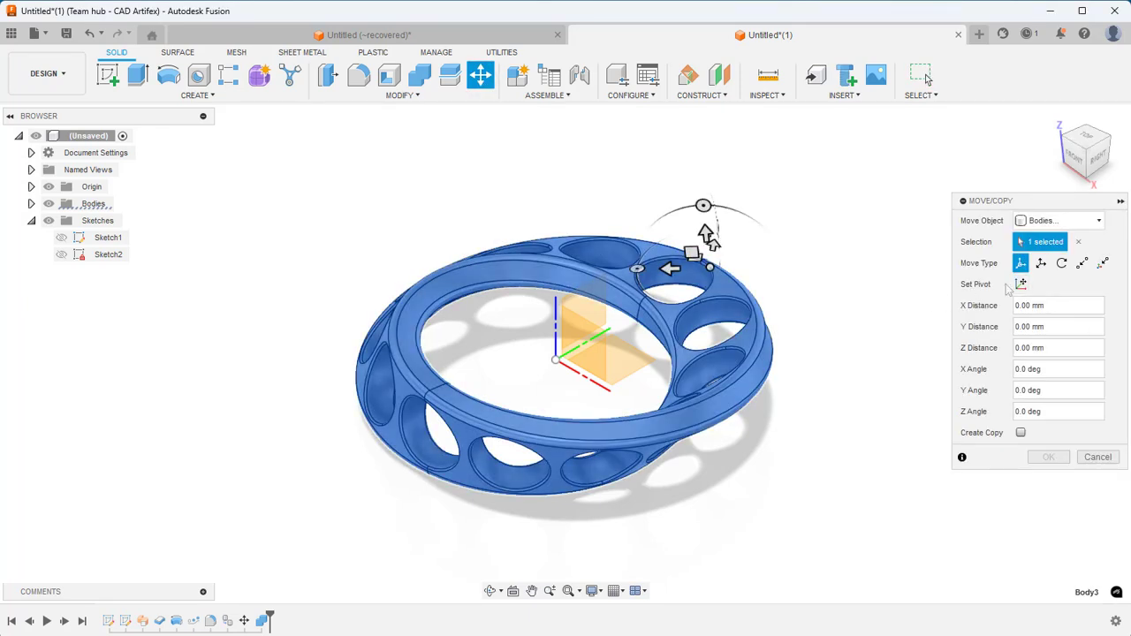
{"action": "left_click", "coordinate": [1021, 284]}
{"action": "left_click", "coordinate": [555, 360]}
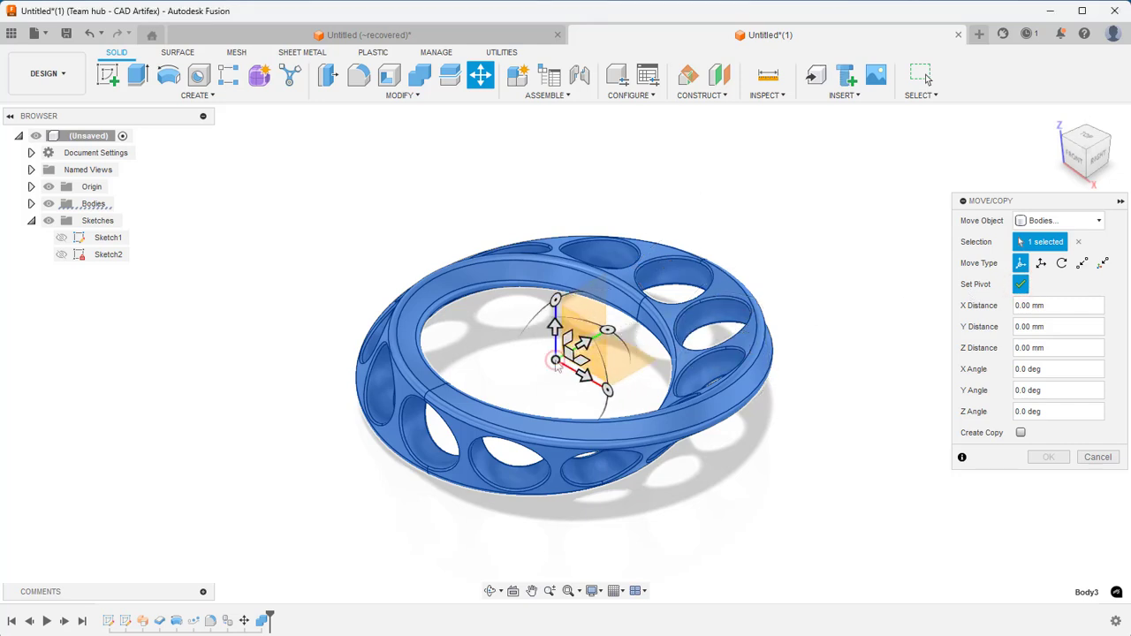
{"action": "left_click", "coordinate": [1021, 284]}
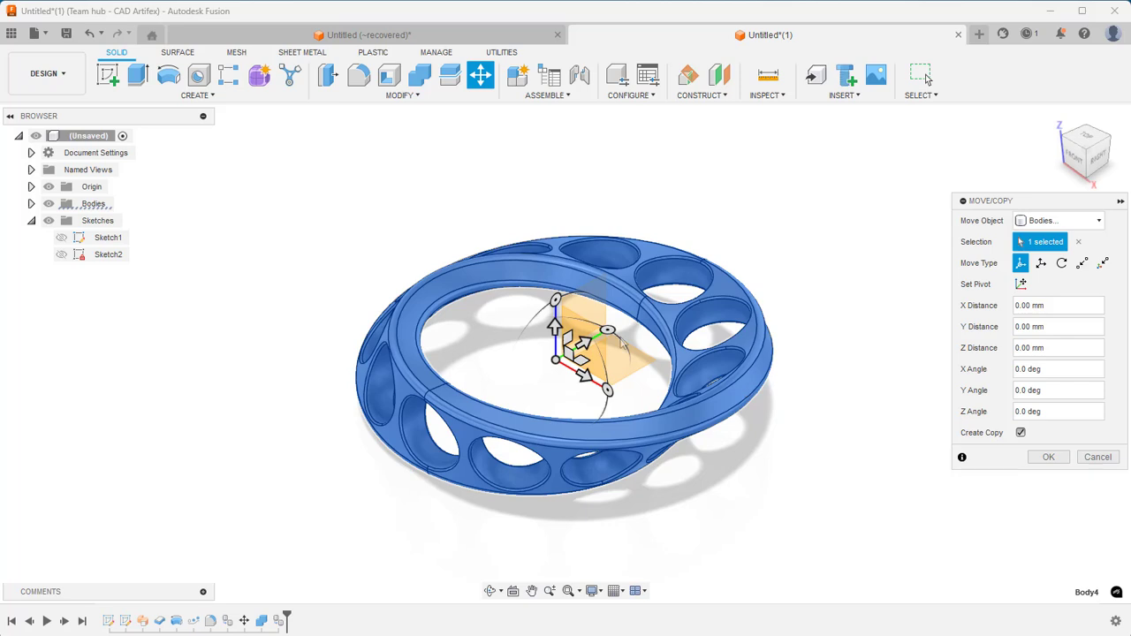
Create a copy of the full ring rotated 195 degrees about the Z axis.
{"action": "left_click", "coordinate": [608, 331]}
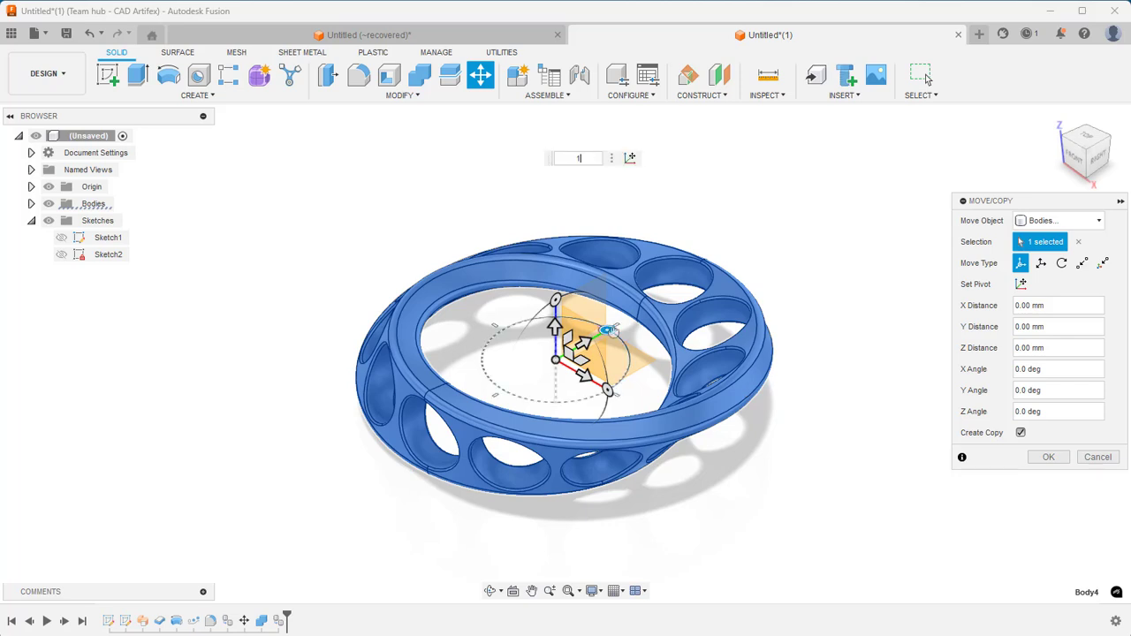
{"action": "type", "text": "195"}
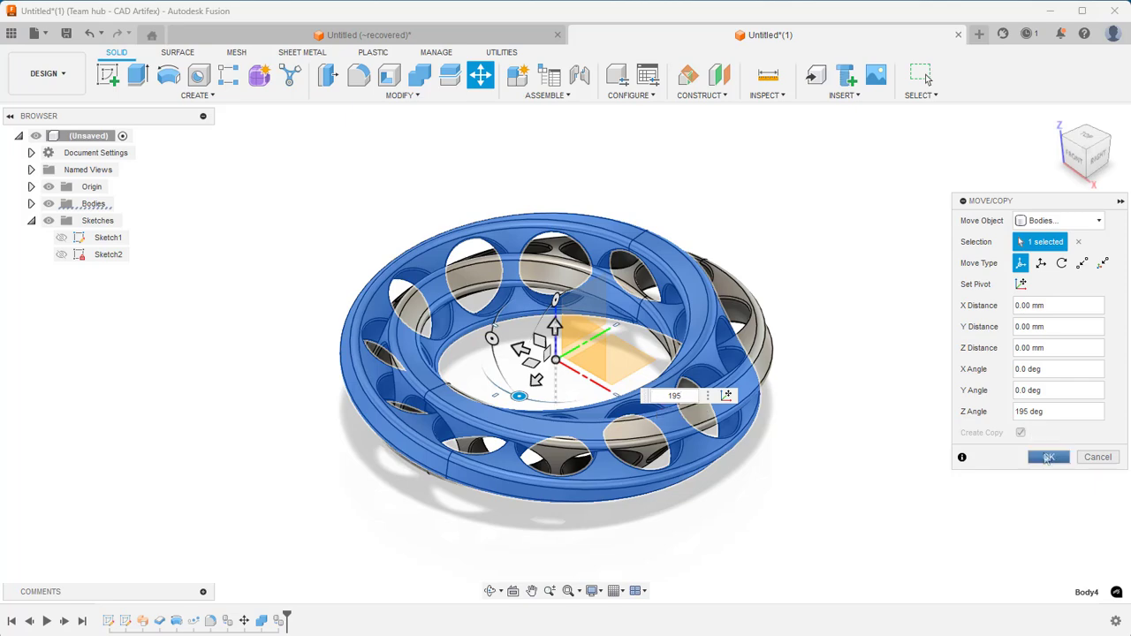
{"action": "left_click", "coordinate": [1048, 457]}
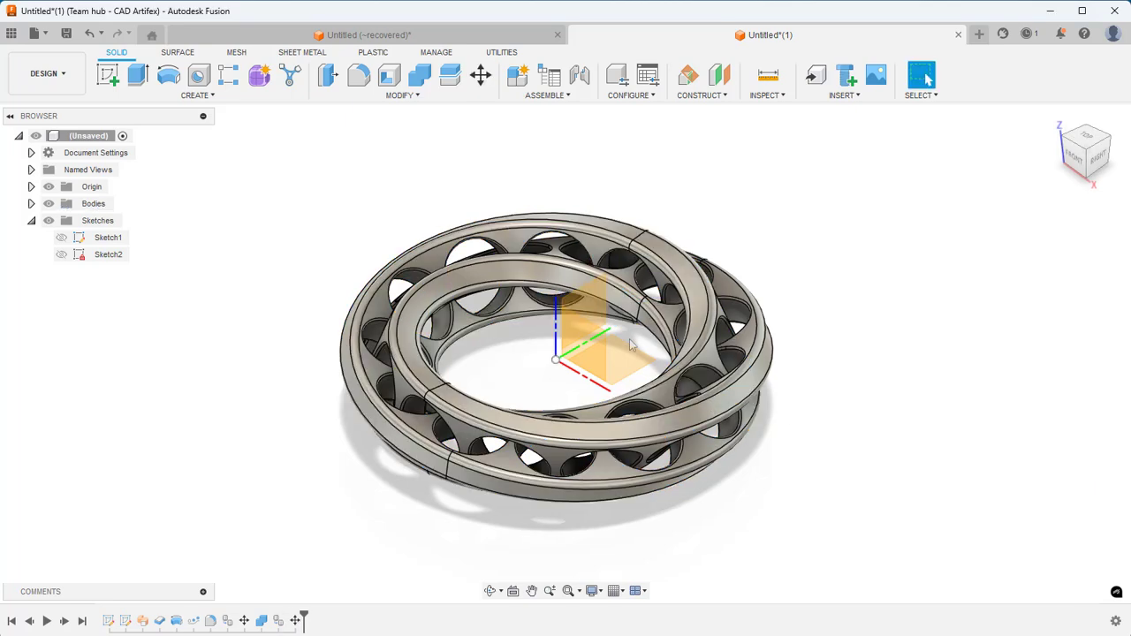
{"action": "mouse_move", "coordinate": [611, 352]}
{"action": "middle_mouse_down", "text": "shift"}
{"action": "mouse_move", "coordinate": [643, 302]}
{"action": "mouse_move", "coordinate": [651, 221]}
{"action": "mouse_move", "coordinate": [635, 266]}
{"action": "mouse_move", "coordinate": [758, 354]}
{"action": "mouse_move", "coordinate": [813, 342]}
{"action": "mouse_move", "coordinate": [726, 364]}
{"action": "mouse_move", "coordinate": [534, 246]}
{"action": "mouse_move", "coordinate": [570, 309]}
{"action": "mouse_move", "coordinate": [610, 336]}
{"action": "middle_mouse_up", "text": "shift"}
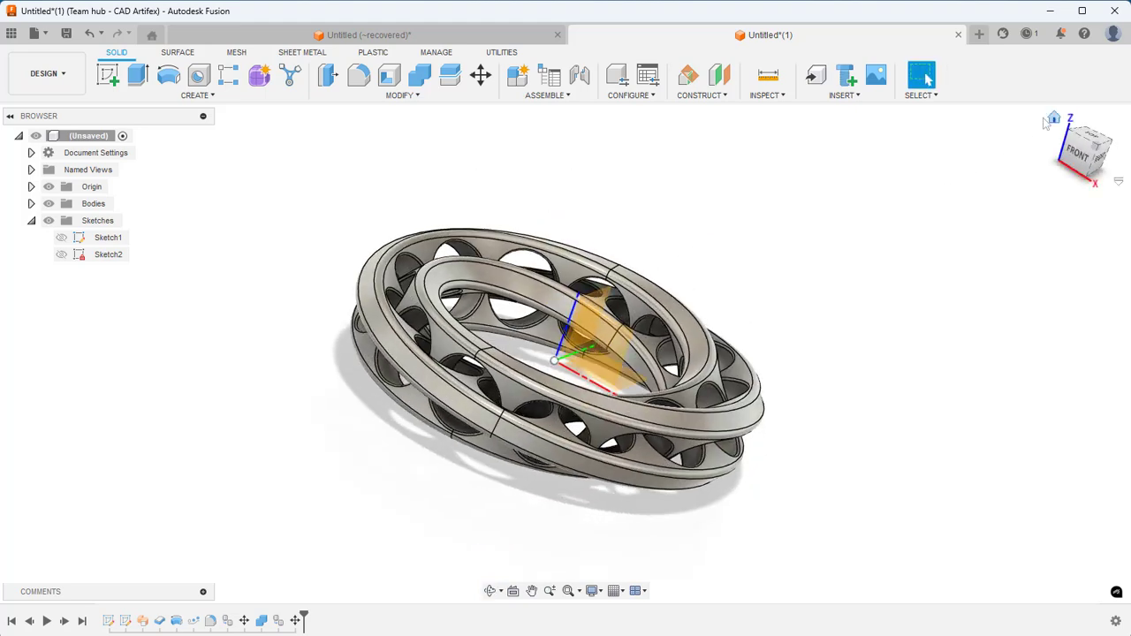
{"action": "left_click", "coordinate": [1055, 118]}
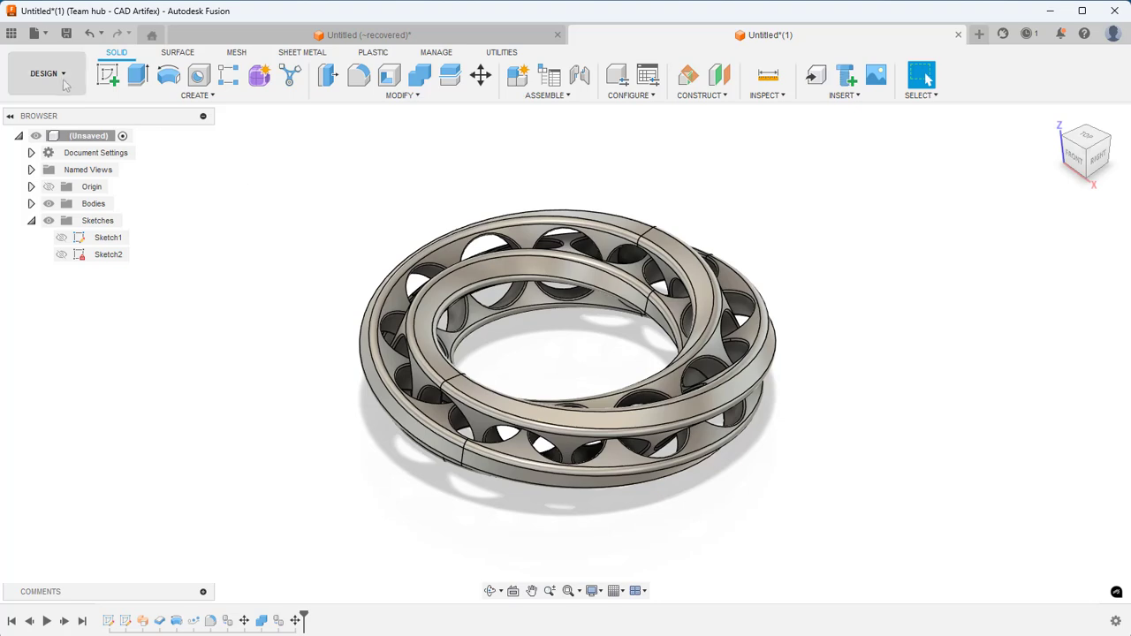
Switch to the Render workspace and open the appearance settings.
{"action": "left_click", "coordinate": [59, 82]}
{"action": "left_click", "coordinate": [32, 156]}
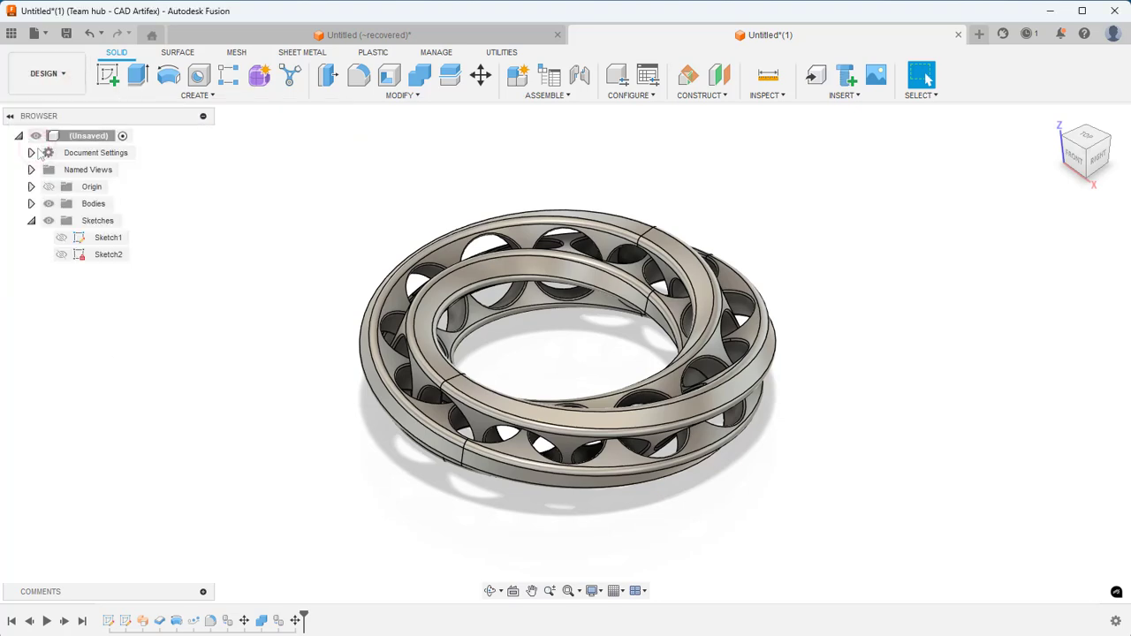
{"action": "left_click", "coordinate": [107, 74]}
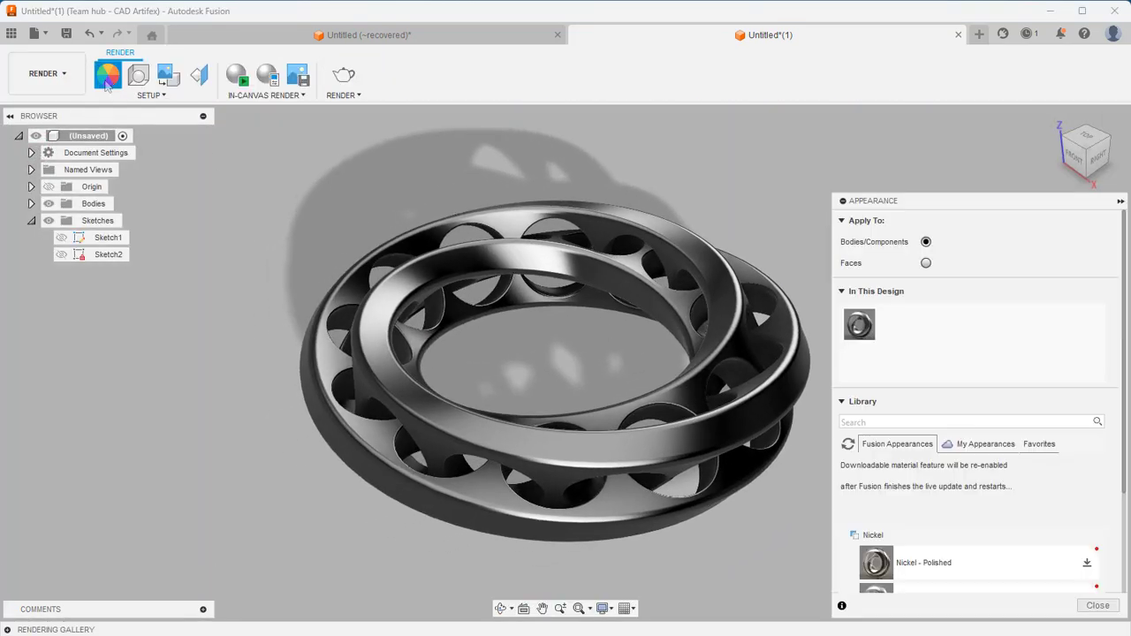
Apply Nickel - Polished to the outer-looking ring in front and recolour that appearance yellow-green.
{"action": "scroll", "coordinate": [884, 495], "scroll_direction": "down", "scroll_amount": 1}
{"action": "left_click_drag", "start_coordinate": [947, 519], "coordinate": [327, 341]}
{"action": "double_click", "coordinate": [895, 281]}
{"action": "left_click_drag", "start_coordinate": [802, 291], "coordinate": [774, 289]}
{"action": "mouse_move", "coordinate": [803, 265]}
{"action": "left_mouse_down"}
{"action": "mouse_move", "coordinate": [784, 268]}
{"action": "mouse_move", "coordinate": [795, 269]}
{"action": "left_mouse_up"}
{"action": "left_click", "coordinate": [799, 452]}
Apply Nickel - Satin to the other interlocking ring, recolour that appearance blue and close the appearance settings.
{"action": "left_click_drag", "start_coordinate": [935, 565], "coordinate": [389, 354]}
{"action": "double_click", "coordinate": [943, 281]}
{"action": "left_click_drag", "start_coordinate": [808, 288], "coordinate": [755, 298]}
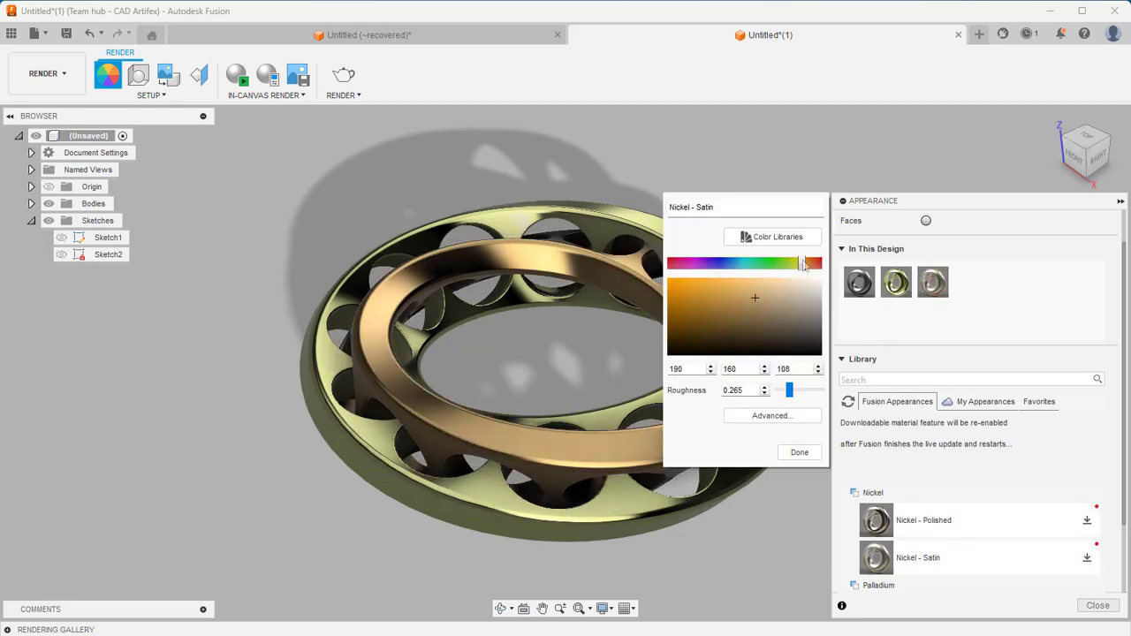
{"action": "left_click_drag", "start_coordinate": [803, 265], "coordinate": [734, 265]}
{"action": "left_click", "coordinate": [798, 450]}
{"action": "left_click", "coordinate": [1097, 607]}
{"action": "middle_click_drag", "start_coordinate": [710, 287], "coordinate": [596, 337], "text": "shift"}
{"action": "scroll", "coordinate": [598, 336], "scroll_direction": "up", "scroll_amount": 5}
{"action": "middle_click_drag", "start_coordinate": [491, 409], "coordinate": [487, 434], "text": "shift"}
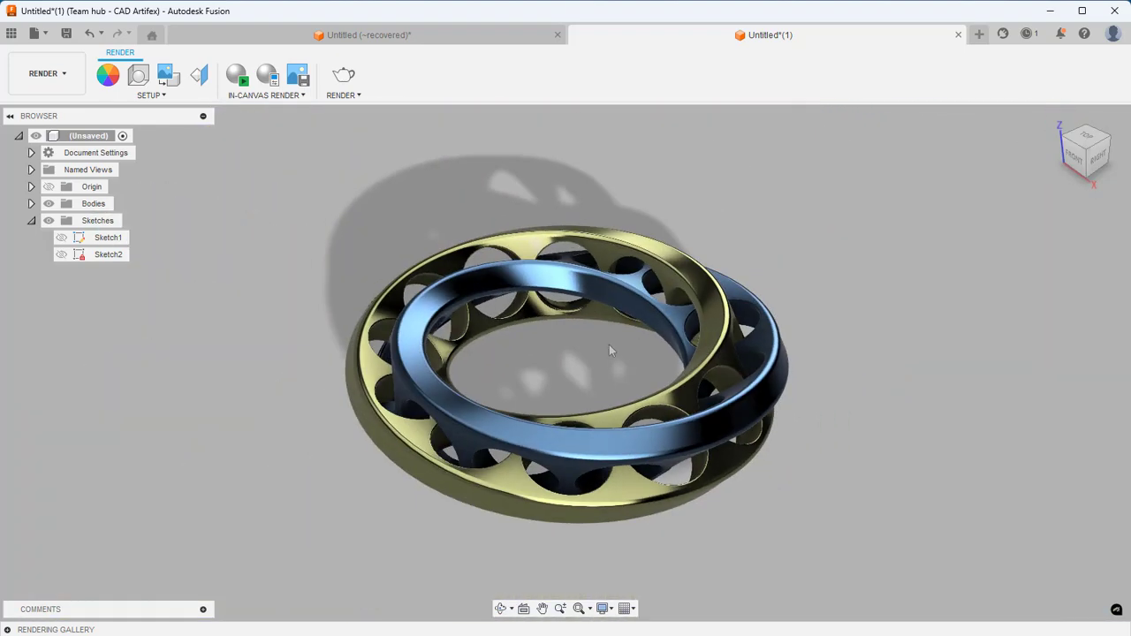